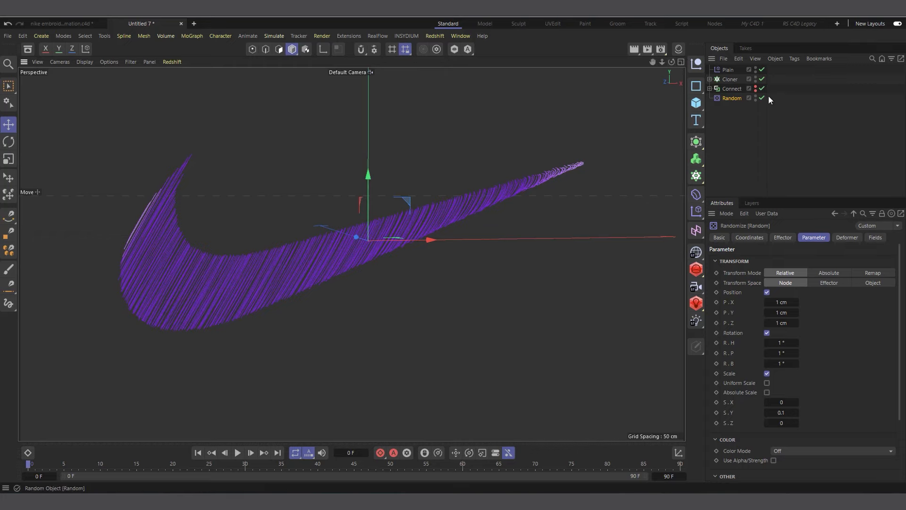
# Move the Cloner below the Random effector in the object list and rename it Main.
pyautogui.moveTo(726, 80); pyautogui.dragTo(734, 100)
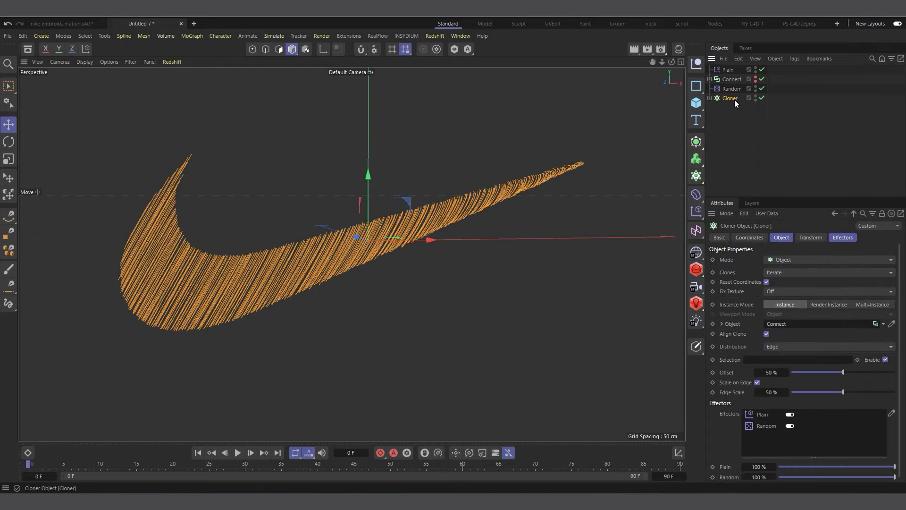
pyautogui.doubleClick(733, 98)
pyautogui.write('Main')
pyautogui.click(356, 157)
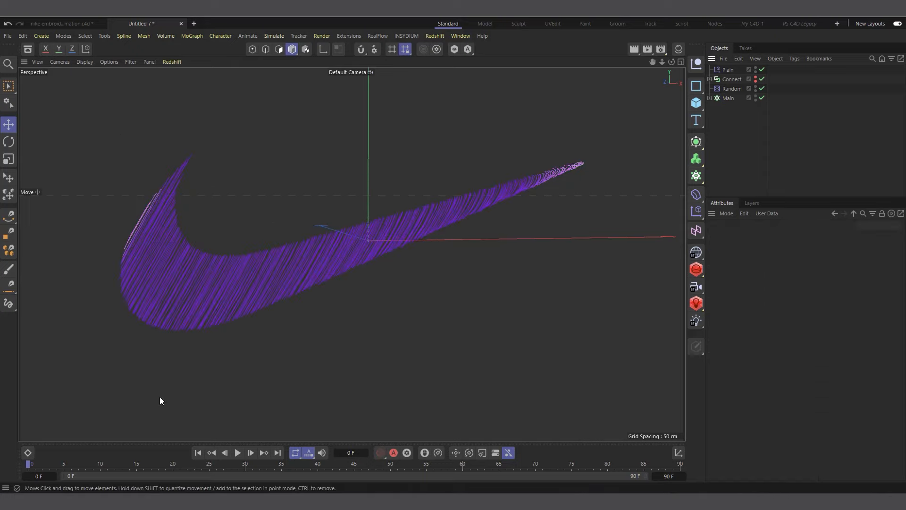
# Add a second Cloner, place it below Main in the object list and rename it Outline.
pyautogui.click(696, 175)
pyautogui.click(733, 195)
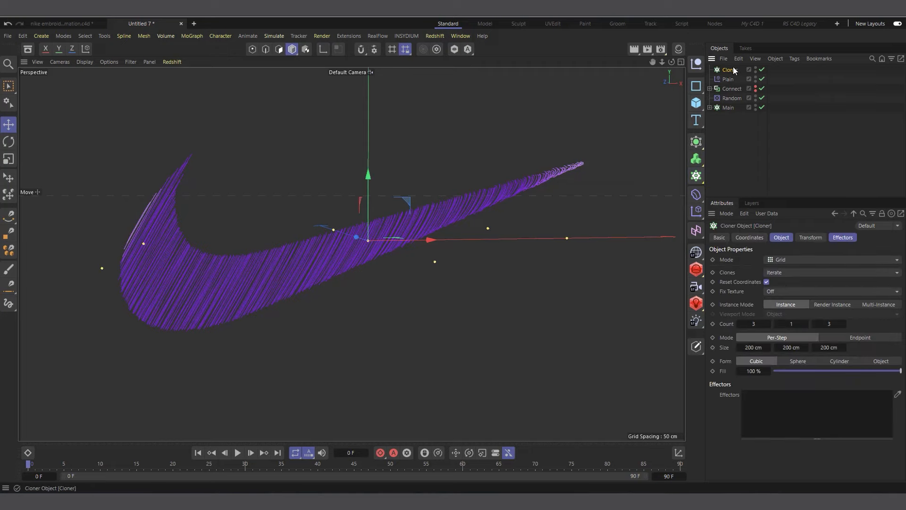
pyautogui.doubleClick(729, 109)
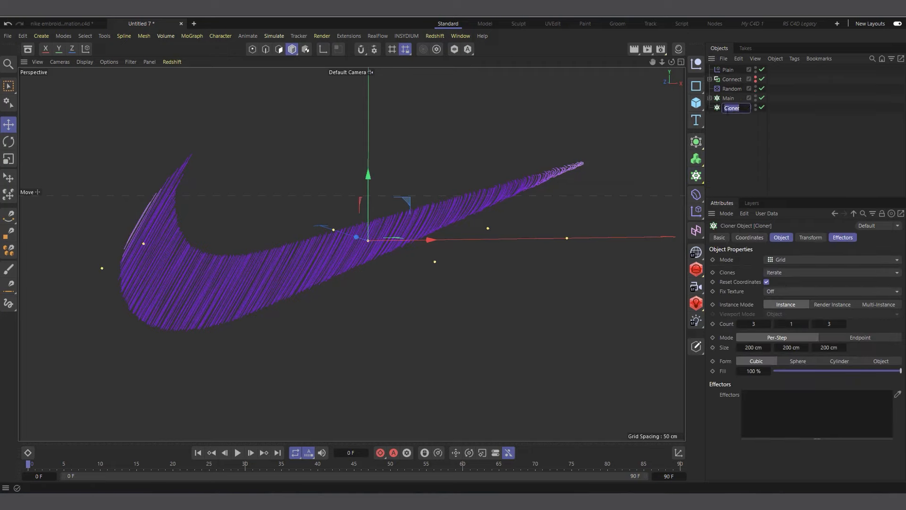
pyautogui.write('C')
pyautogui.write('tline')
pyautogui.press('Return')
# Add an Arc spline and make it a child of the Outline cloner.
pyautogui.click(696, 86)
pyautogui.click(733, 106)
pyautogui.moveTo(731, 117); pyautogui.dragTo(731, 108)
# Set the new arc's radius to 3 cm and open its end angle for editing.
pyautogui.doubleClick(783, 270)
pyautogui.write('u')
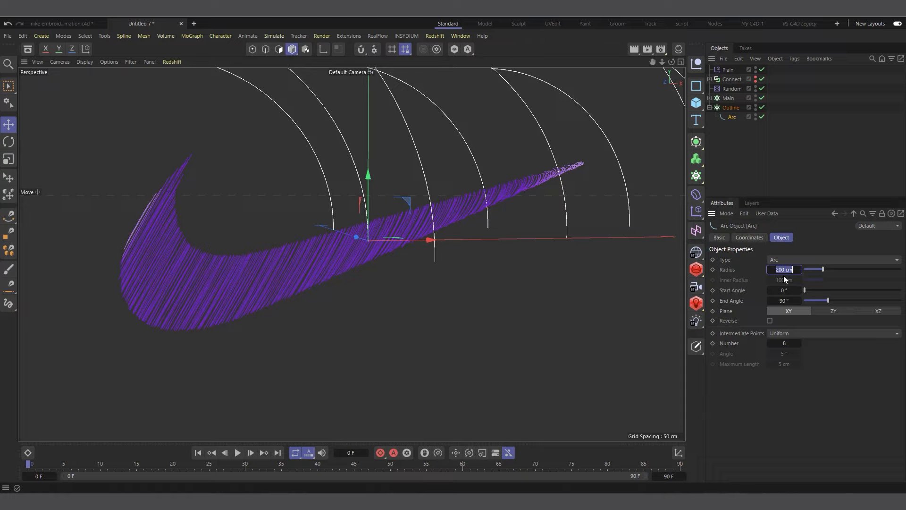
pyautogui.write('3')
pyautogui.press('Return')
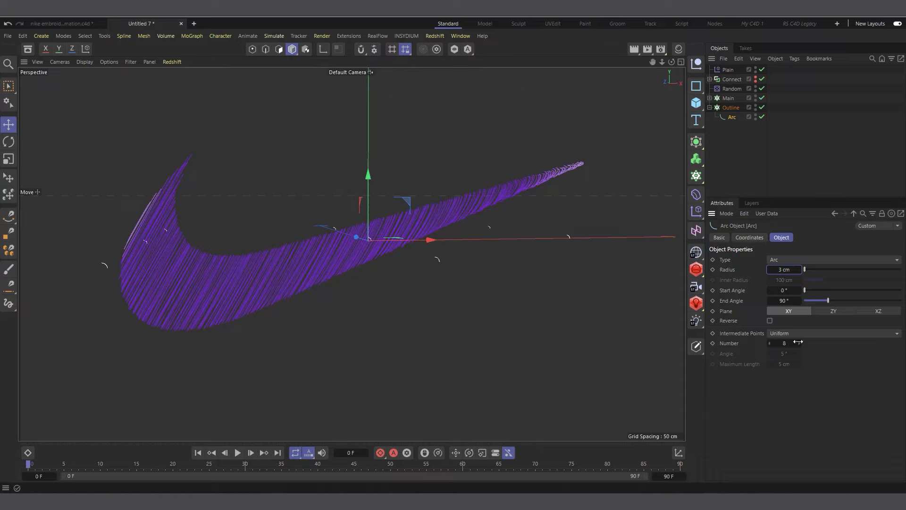
pyautogui.doubleClick(784, 301)
pyautogui.press('BackSpace')
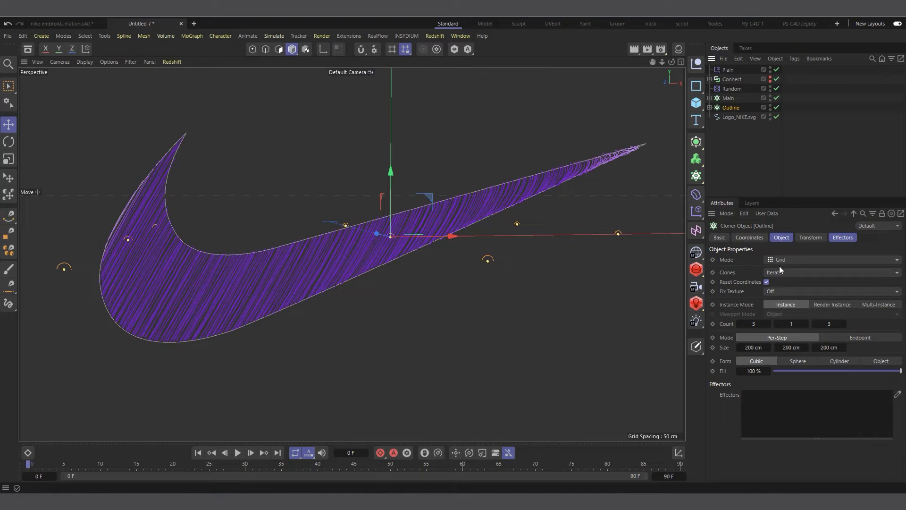
# Set the Outline cloner to Object mode, assign Logo_NIKE.svg as its object and raise the clone count to 443.
pyautogui.click(781, 260)
pyautogui.click(783, 272)
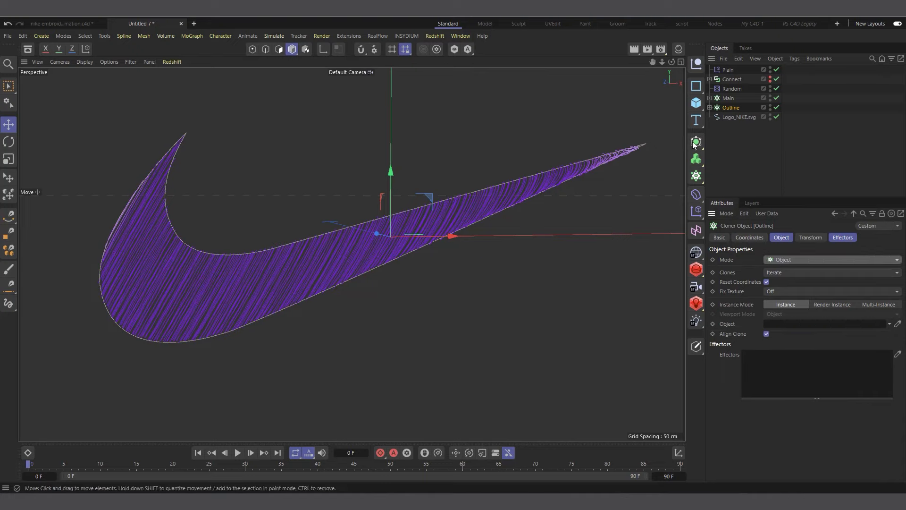
pyautogui.moveTo(740, 117); pyautogui.dragTo(798, 329)
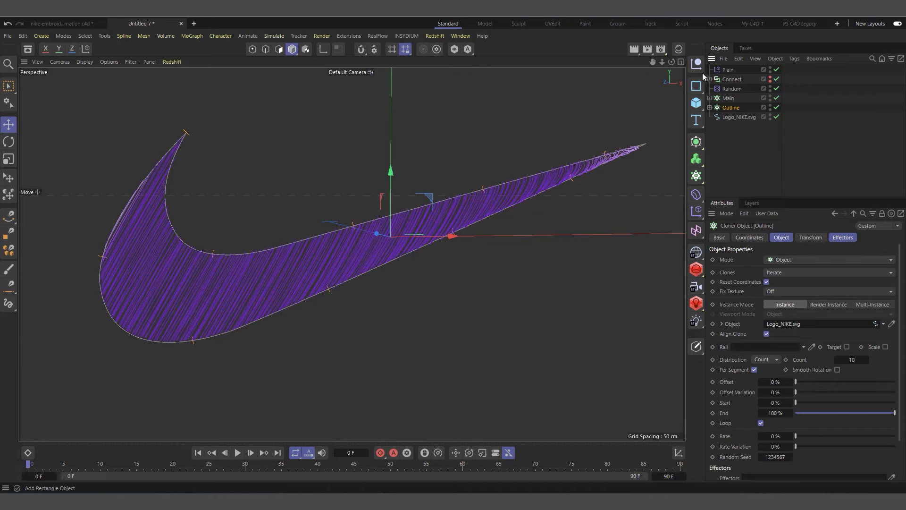
pyautogui.moveTo(670, 63)
pyautogui.mouseDown()
pyautogui.moveTo(632, 66)
pyautogui.moveTo(662, 71)
pyautogui.mouseUp()
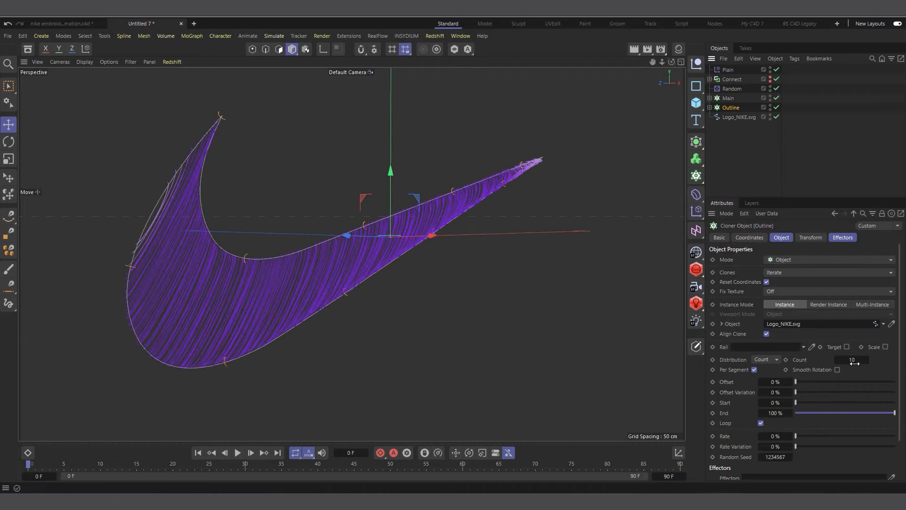
pyautogui.moveTo(853, 361)
pyautogui.mouseDown()
pyautogui.moveTo(904, 361)
pyautogui.moveTo(841, 359)
pyautogui.mouseUp()
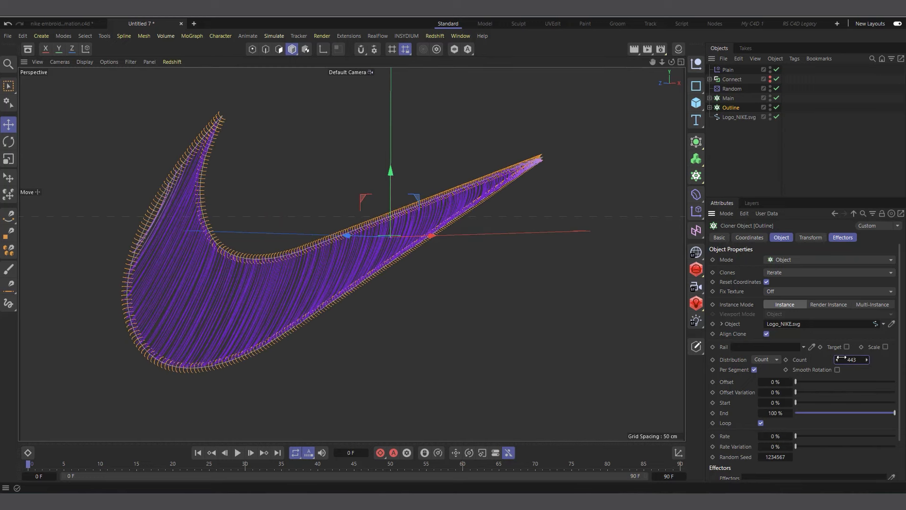
# Set the Outline cloner's R.B transform to 180° with the Main cloner temporarily hidden in the viewport.
pyautogui.click(770, 97)
pyautogui.click(810, 238)
pyautogui.doubleClick(810, 294)
pyautogui.write('180')
pyautogui.press('Return')
pyautogui.keyDown('alt'); pyautogui.moveTo(453, 283); pyautogui.dragTo(363, 262); pyautogui.keyUp('alt')
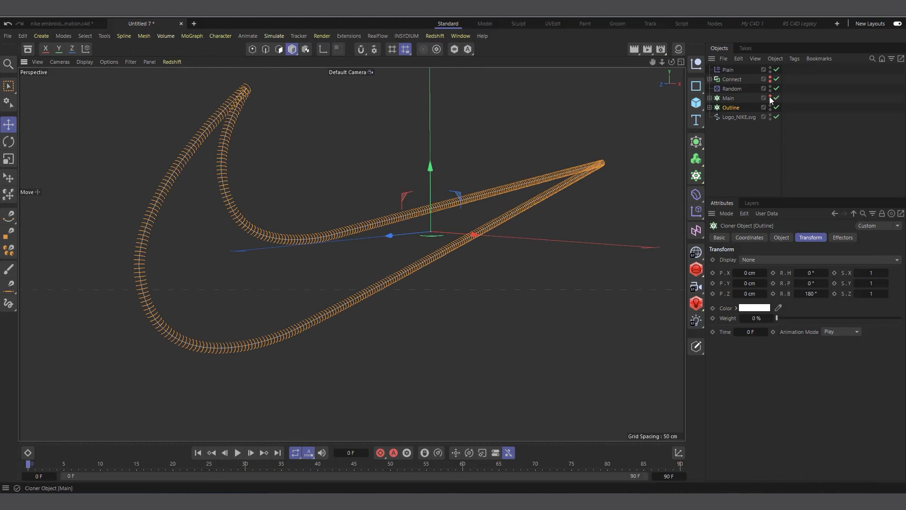
pyautogui.click(770, 97)
pyautogui.click(760, 158)
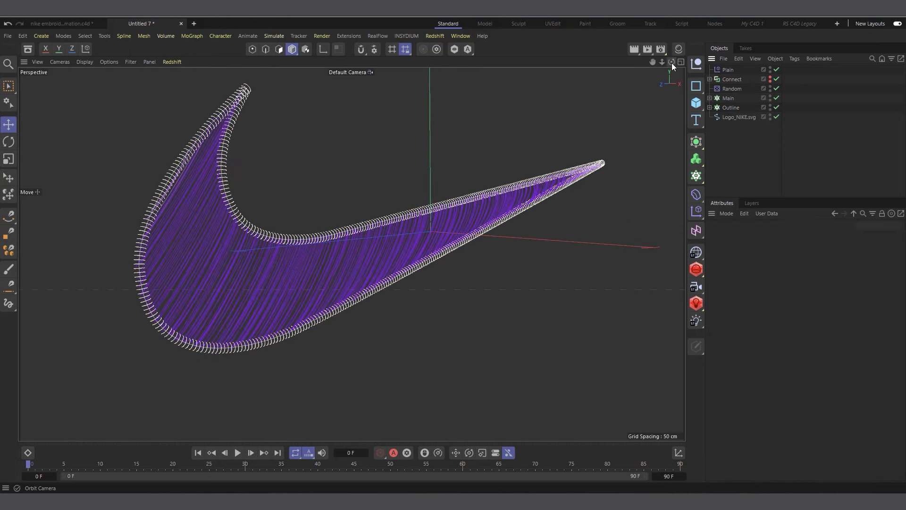
# Set the Outline cloner's count to 1000.
pyautogui.moveTo(672, 63); pyautogui.dragTo(641, 68)
pyautogui.click(731, 107)
pyautogui.doubleClick(851, 360)
pyautogui.write('1000')
pyautogui.press('Return')
# Add the existing Random effector to the Outline cloner's effectors and reduce its strength below 100 %.
pyautogui.scroll(-2, 219, 301)
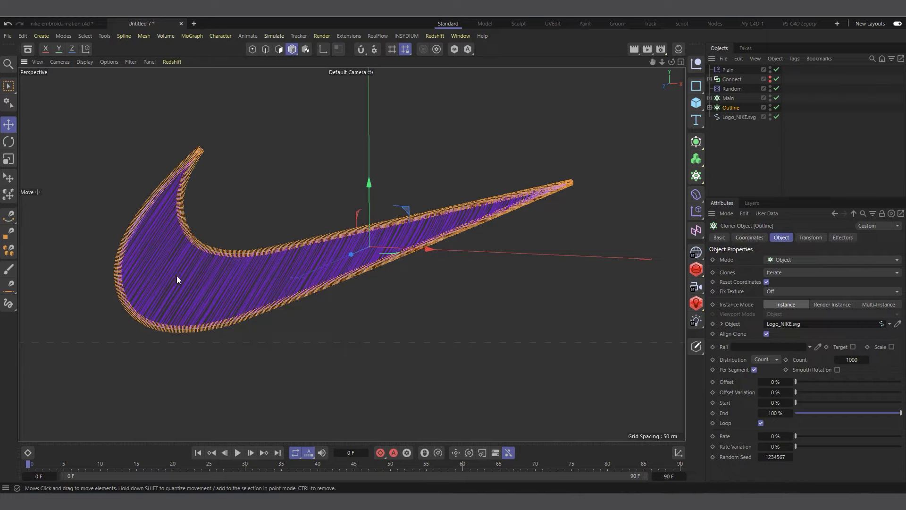
pyautogui.scroll(1, 177, 276)
pyautogui.scroll(1, 176, 276)
pyautogui.click(836, 237)
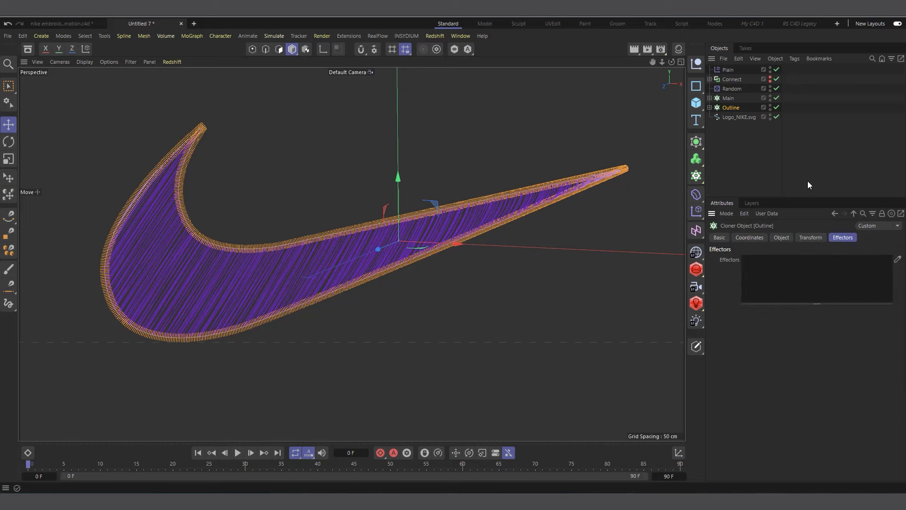
pyautogui.click(730, 89)
pyautogui.moveTo(769, 282); pyautogui.dragTo(771, 279)
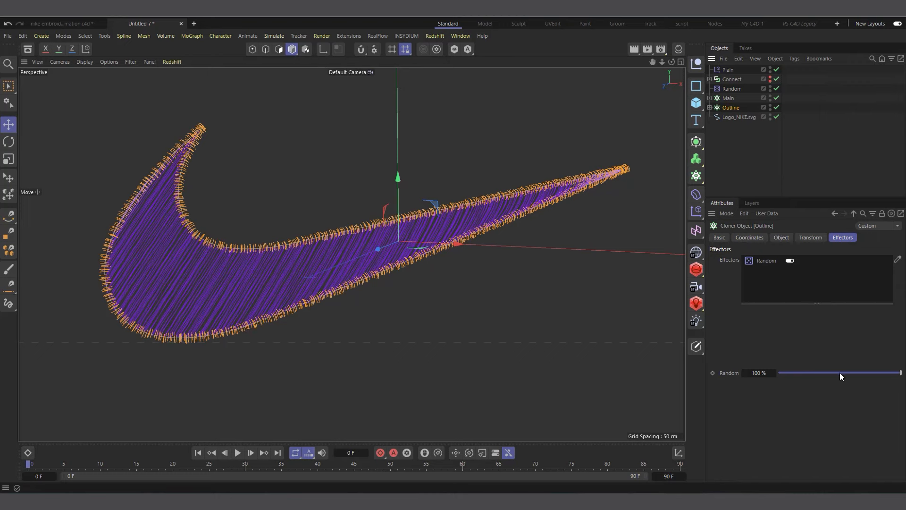
pyautogui.moveTo(839, 372); pyautogui.dragTo(806, 379)
# Set the Outline cloner's count to 2000.
pyautogui.click(781, 237)
pyautogui.doubleClick(851, 360)
pyautogui.write('2000')
pyautogui.press('Return')
# Create a new Hair Material and apply it to the arc inside the Main cloner.
pyautogui.click(679, 49)
pyautogui.click(568, 62)
pyautogui.moveTo(602, 92)
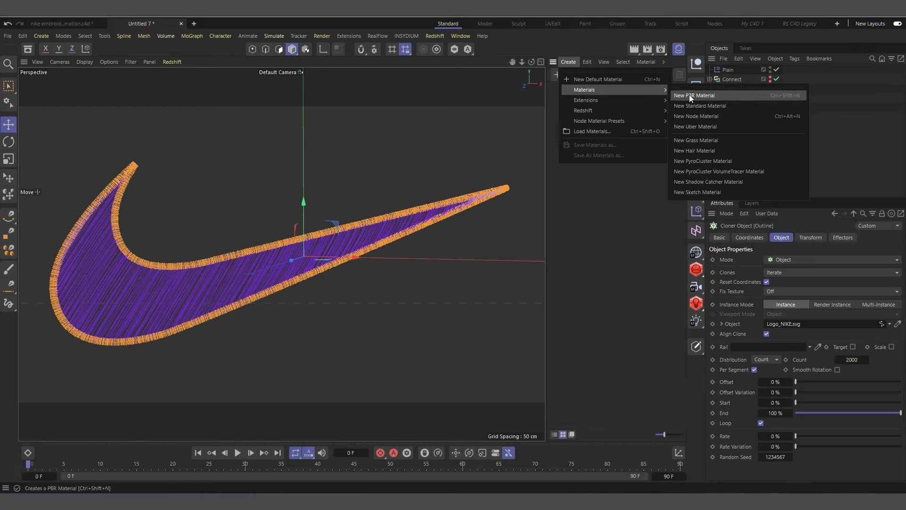
pyautogui.click(703, 150)
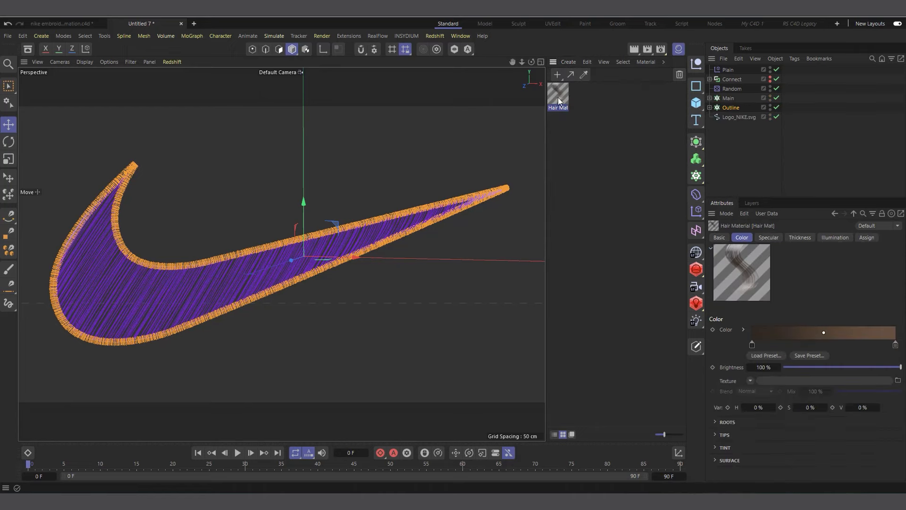
pyautogui.click(709, 98)
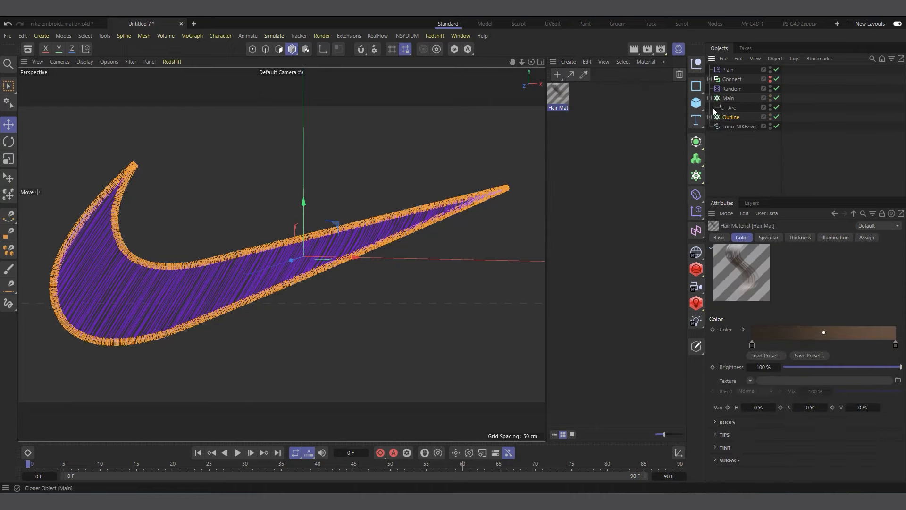
pyautogui.moveTo(560, 94); pyautogui.dragTo(733, 108)
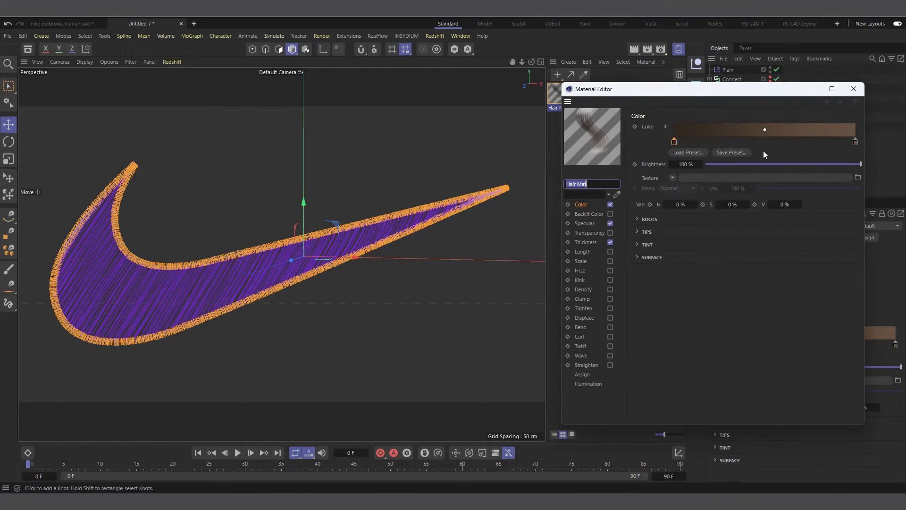
# Remove the dark knot from the hair material's color gradient and change the remaining knot to bright orange.
pyautogui.click(675, 141)
pyautogui.moveTo(676, 249); pyautogui.dragTo(678, 245)
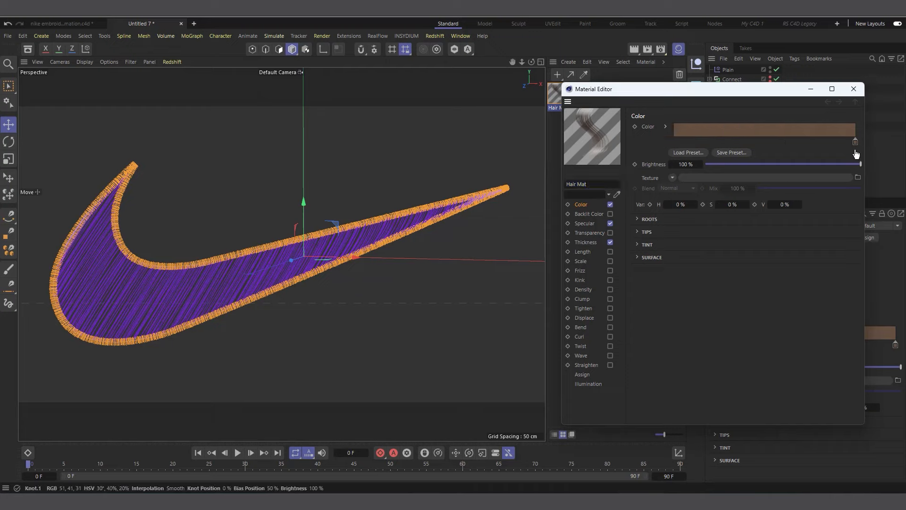
pyautogui.click(856, 145)
pyautogui.doubleClick(856, 146)
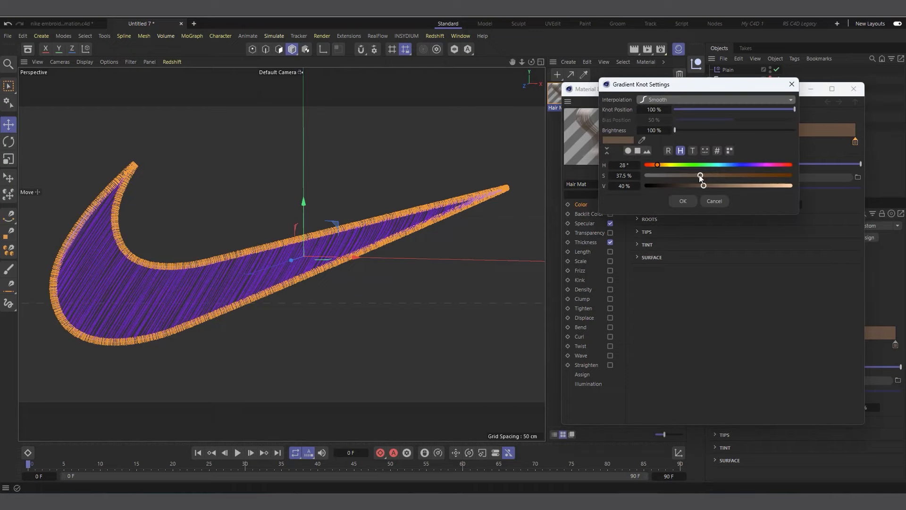
pyautogui.moveTo(663, 165); pyautogui.dragTo(743, 178)
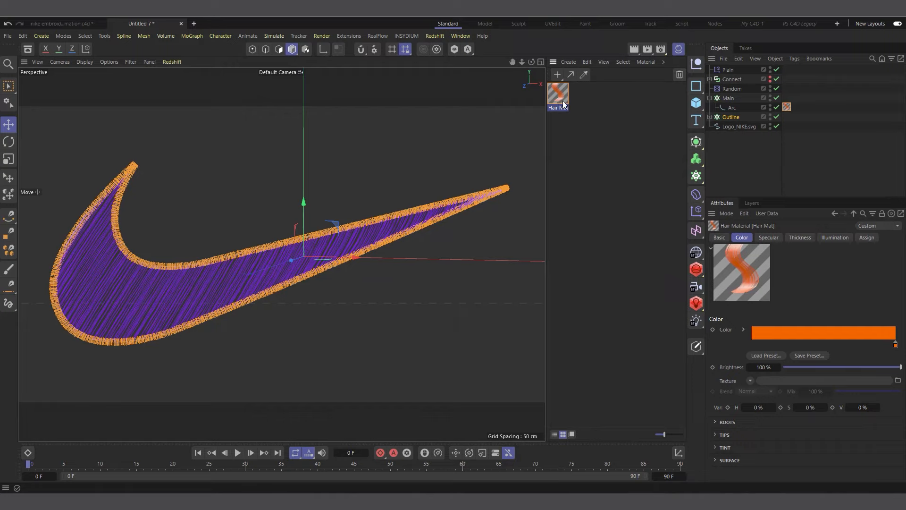
# Duplicate the orange hair material, apply the copy to the arc inside the Outline cloner and render the view.
pyautogui.keyDown('ctrl'); pyautogui.moveTo(565, 99); pyautogui.dragTo(581, 102); pyautogui.keyUp('ctrl')
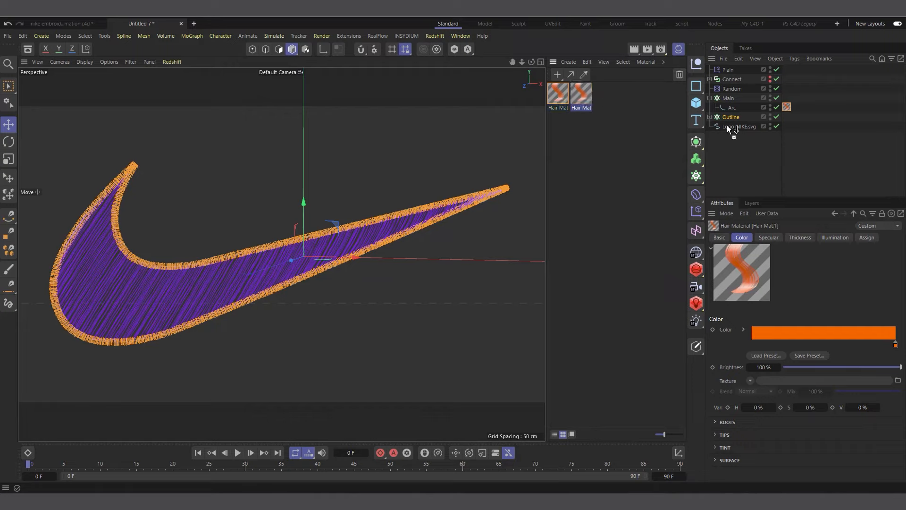
pyautogui.click(709, 116)
pyautogui.moveTo(581, 95); pyautogui.dragTo(732, 126)
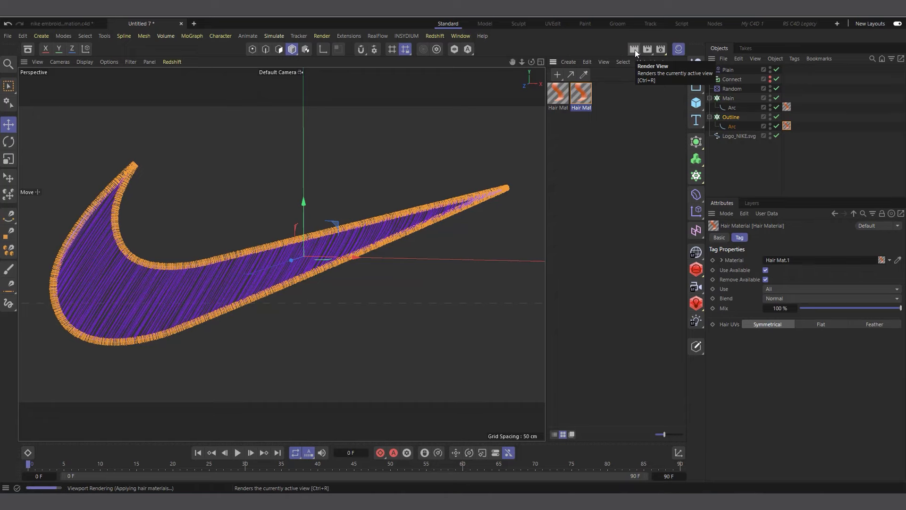
pyautogui.click(635, 50)
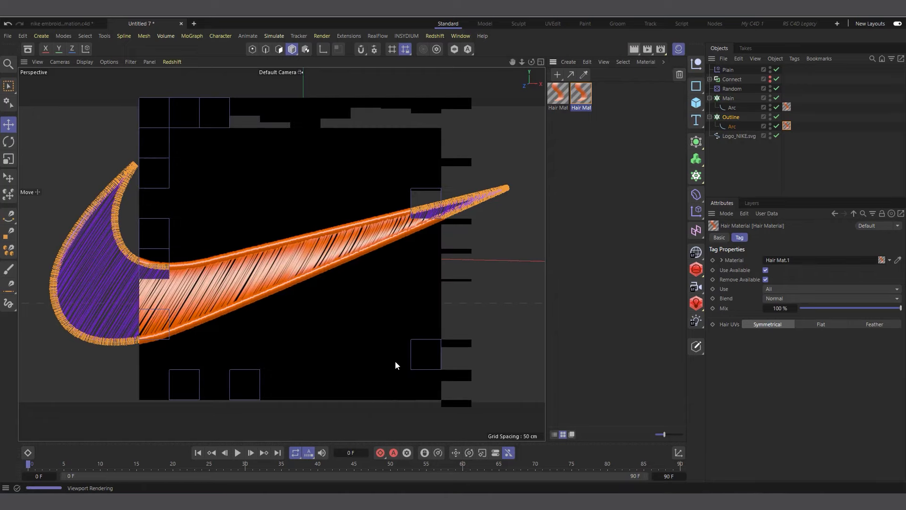
# Lower the whole thickness curve of the Main arc's hair material to a low flat line.
pyautogui.click(582, 100)
pyautogui.doubleClick(582, 94)
pyautogui.click(584, 239)
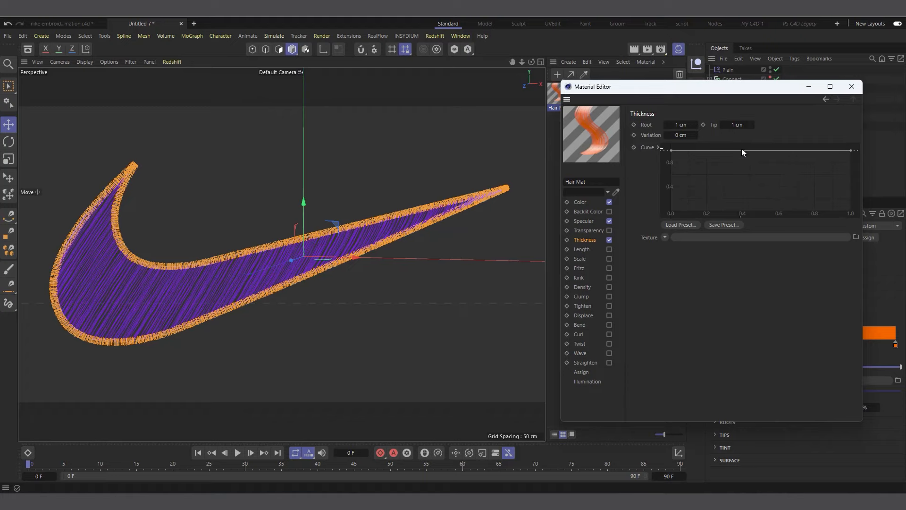
pyautogui.moveTo(741, 151); pyautogui.dragTo(747, 200)
pyautogui.moveTo(646, 90); pyautogui.dragTo(415, 136)
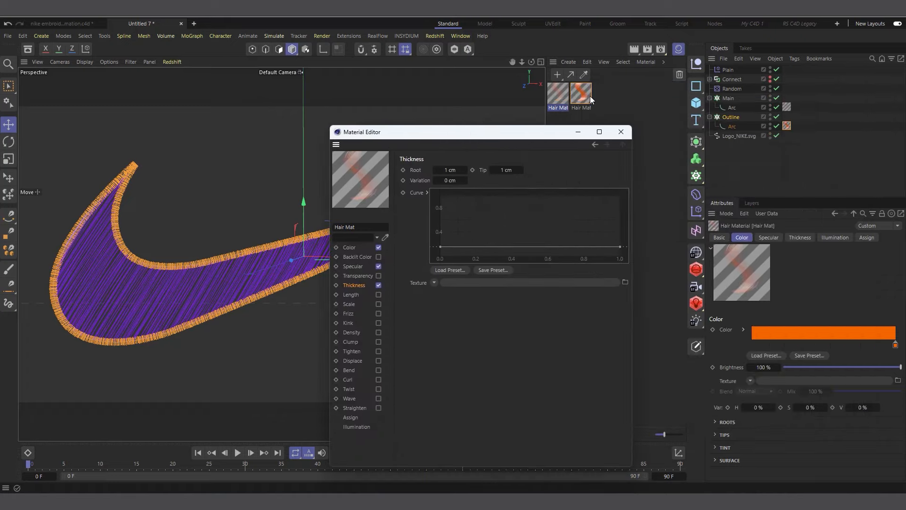
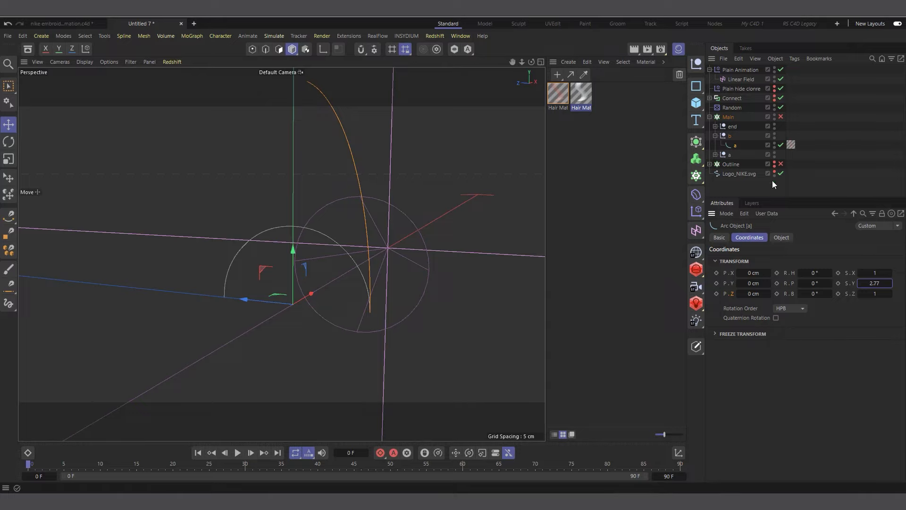
# Enable the Main cloner again so its stitches are generated along the swoosh.
pyautogui.click(781, 117)
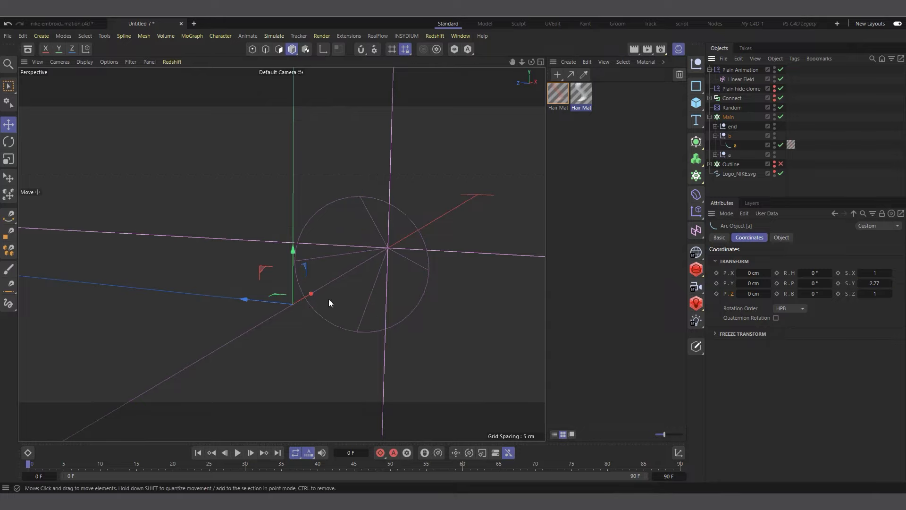
pyautogui.scroll(-3, 328, 302)
pyautogui.scroll(-3, 400, 273)
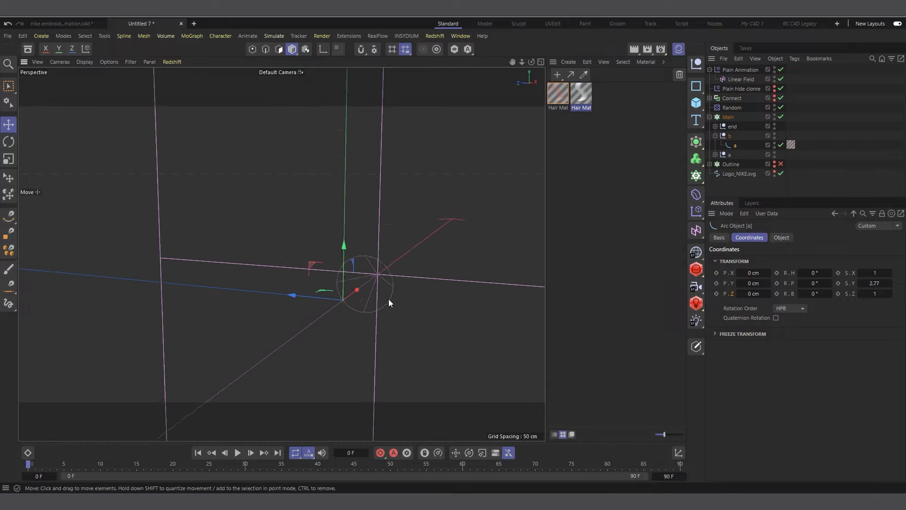
pyautogui.scroll(-5, 388, 298)
pyautogui.moveTo(534, 61); pyautogui.dragTo(493, 53)
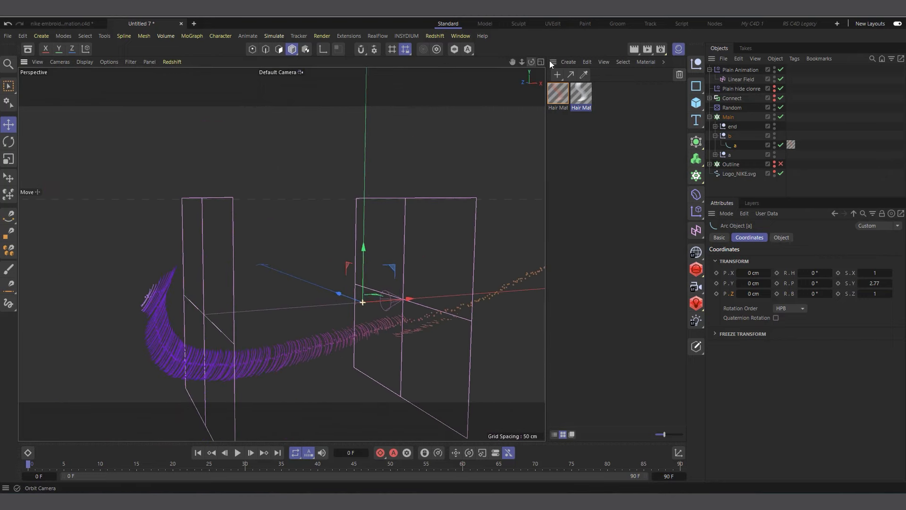
# Move the Plain Animation effector's Linear Field along the X axis in the negative direction.
pyautogui.click(740, 80)
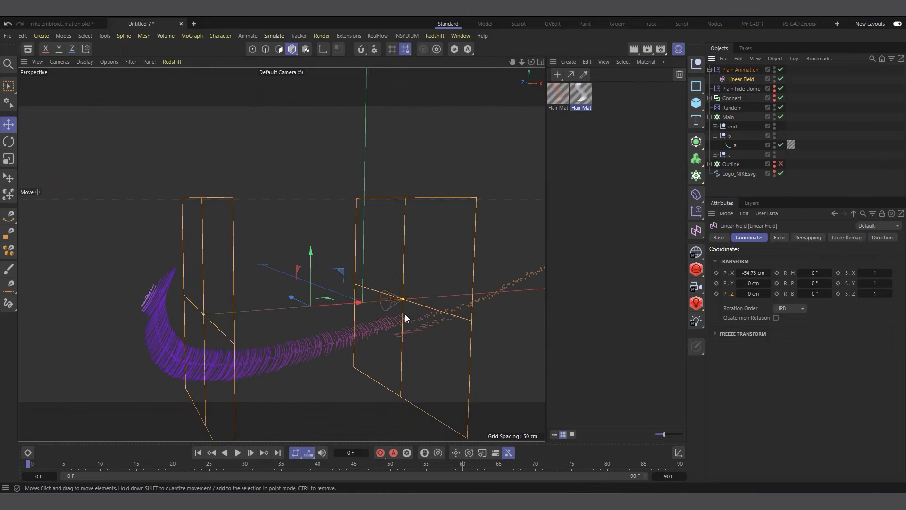
pyautogui.moveTo(350, 305); pyautogui.dragTo(270, 322)
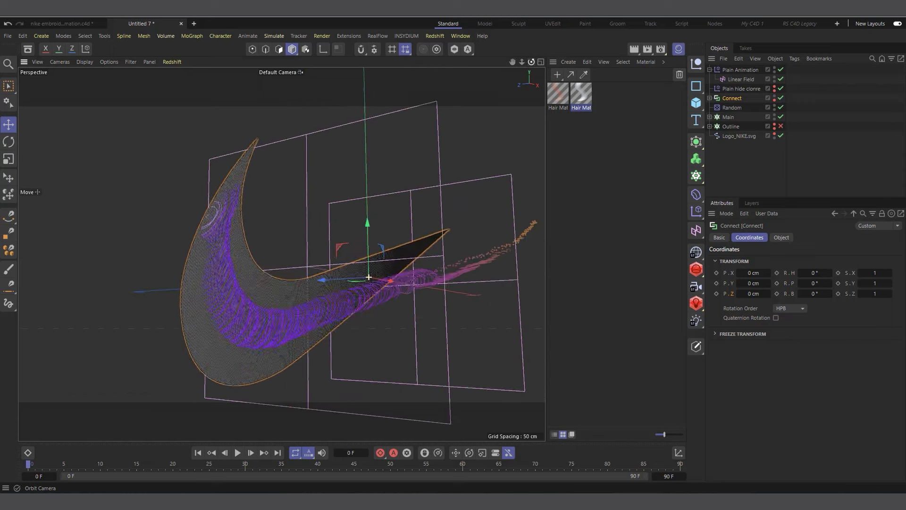
pyautogui.moveTo(369, 277)
pyautogui.keyDown('alt'); pyautogui.mouseDown()
pyautogui.moveTo(386, 277)
pyautogui.moveTo(349, 277)
pyautogui.moveTo(364, 277)
pyautogui.mouseUp(); pyautogui.keyUp('alt')
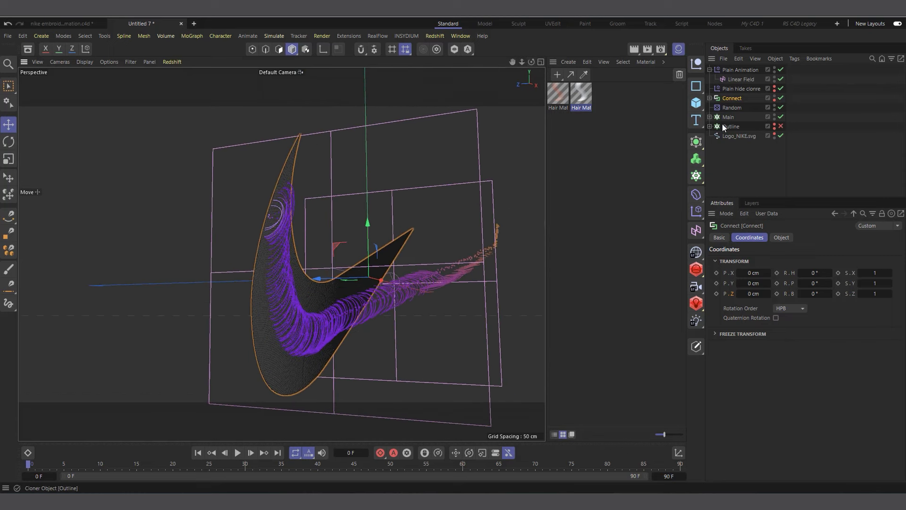
# Try an Edge Scale of 100% on the Main cloner, then undo it.
pyautogui.click(729, 117)
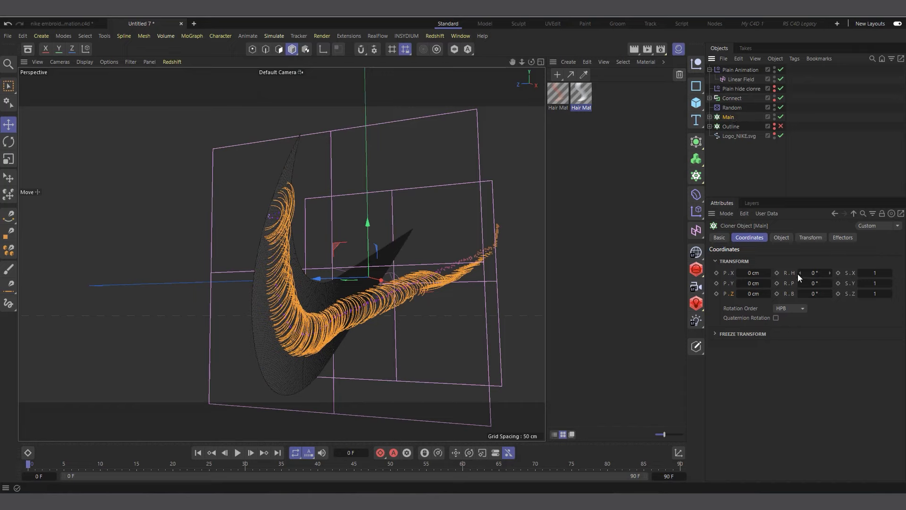
pyautogui.click(781, 237)
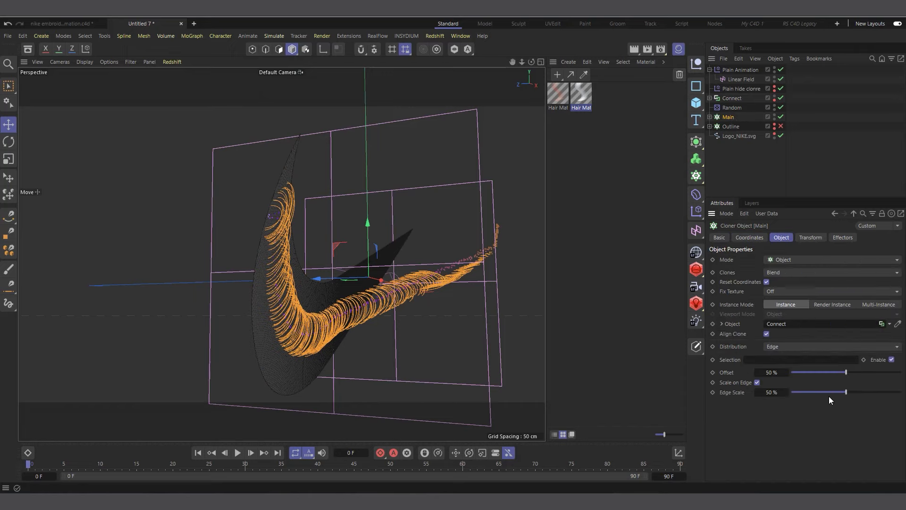
pyautogui.moveTo(846, 391); pyautogui.dragTo(903, 392)
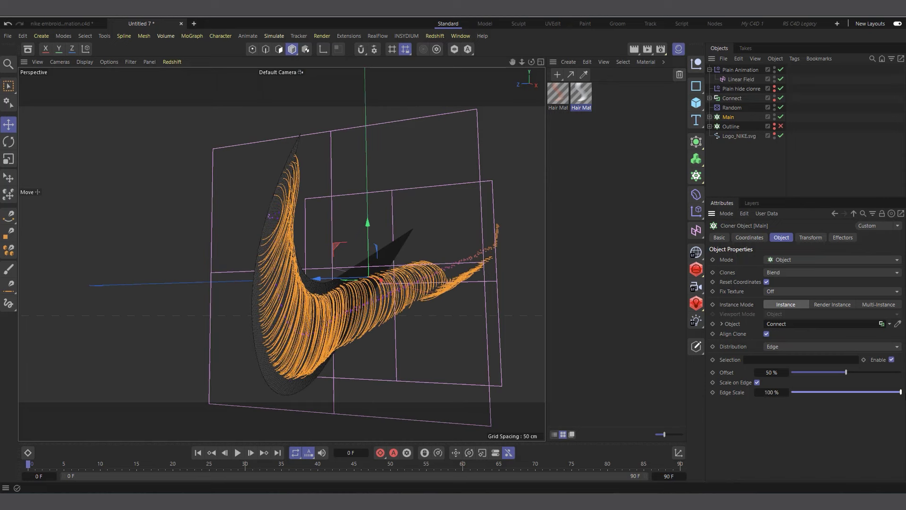
pyautogui.hotkey('ctrl', 'z')
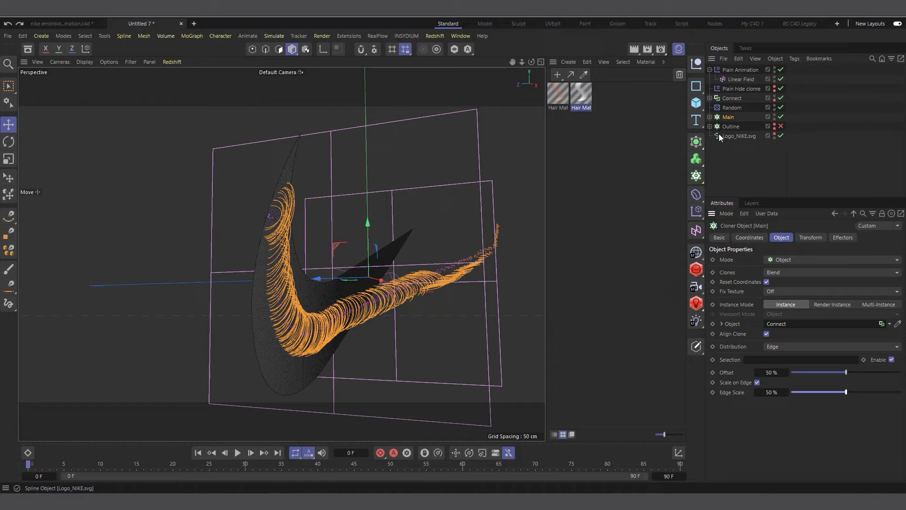
# Set the Y scale of the arc inside the Main cloner's b null to 5.
pyautogui.click(709, 117)
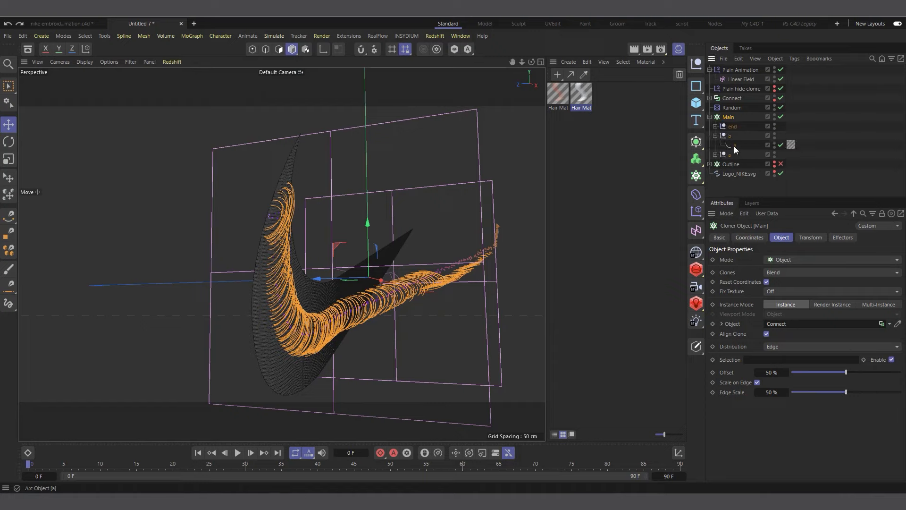
pyautogui.click(735, 146)
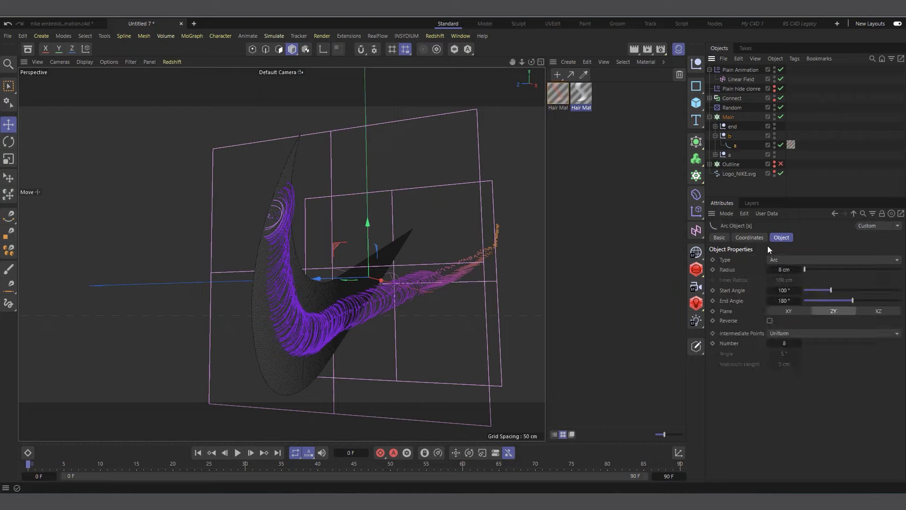
pyautogui.click(750, 237)
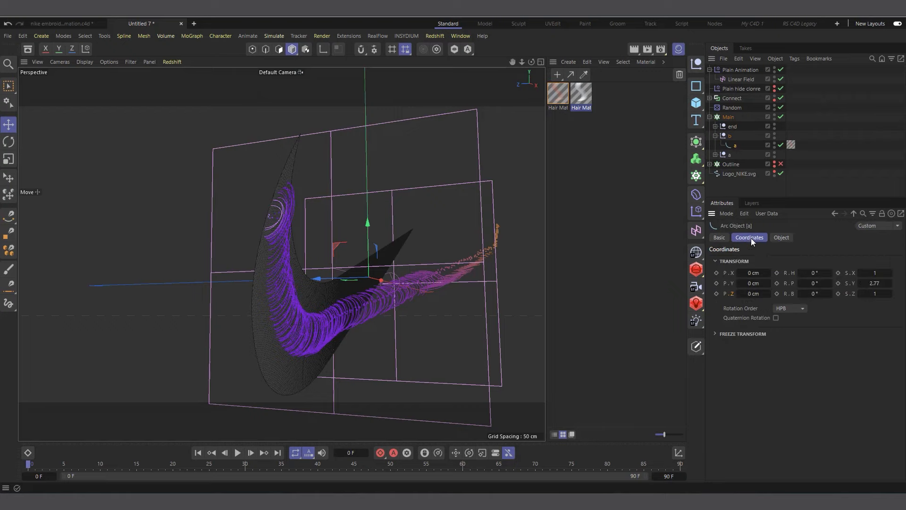
pyautogui.click(874, 283)
pyautogui.write('5')
pyautogui.press('Return')
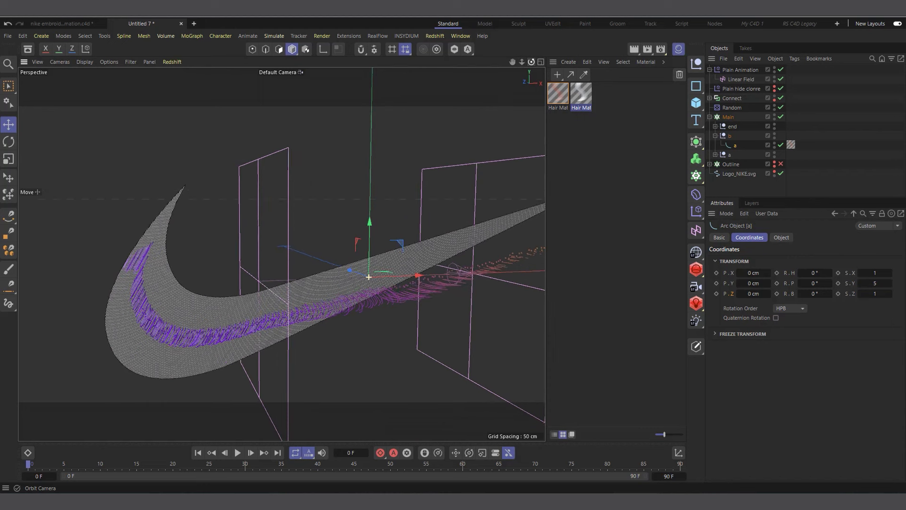
# Turn off the Position transform of the Plain Animation effector and expand the end null in the Main cloner.
pyautogui.click(743, 71)
pyautogui.click(816, 237)
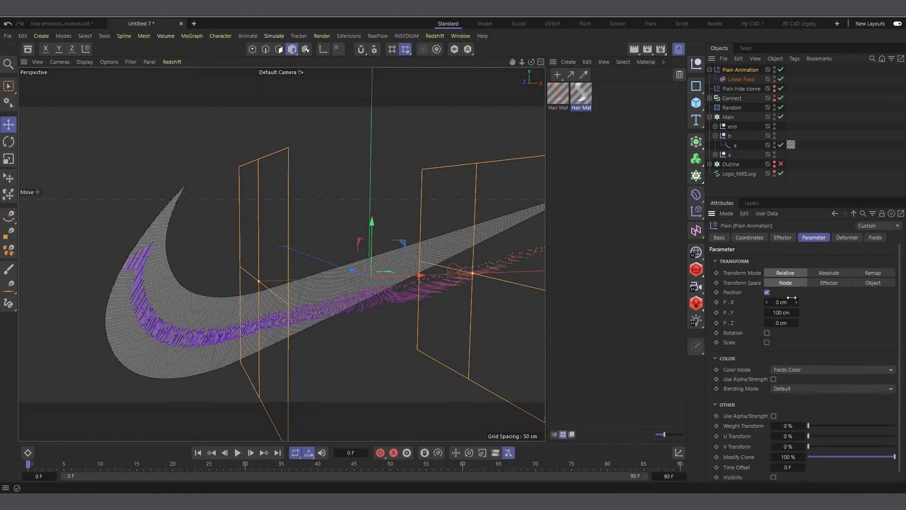
pyautogui.click(766, 292)
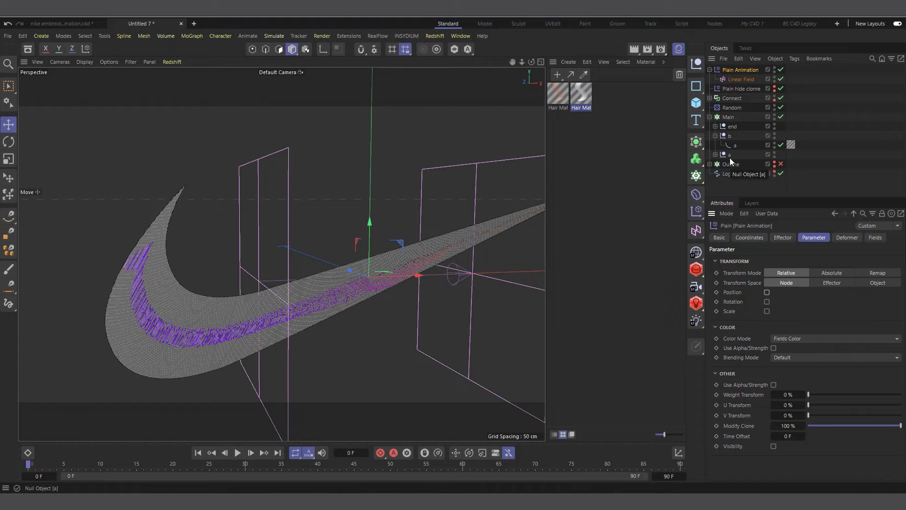
pyautogui.moveTo(531, 62); pyautogui.dragTo(530, 61)
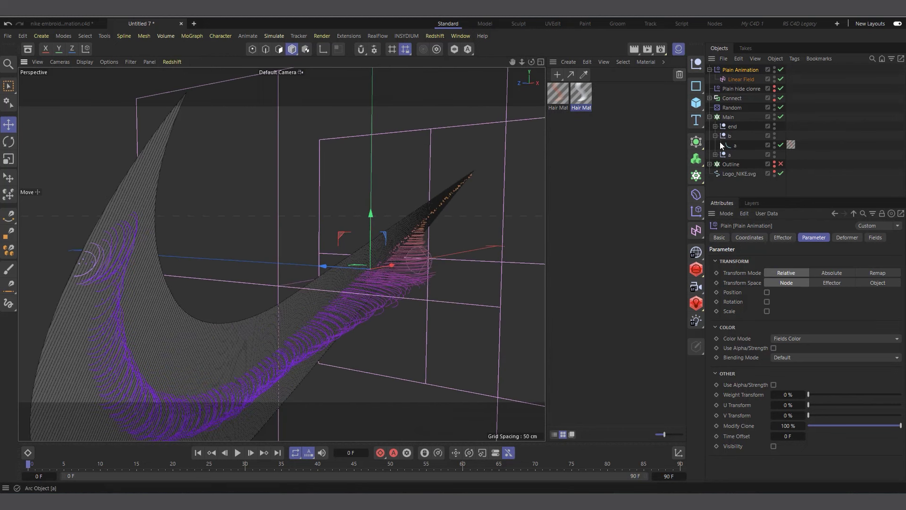
pyautogui.click(715, 126)
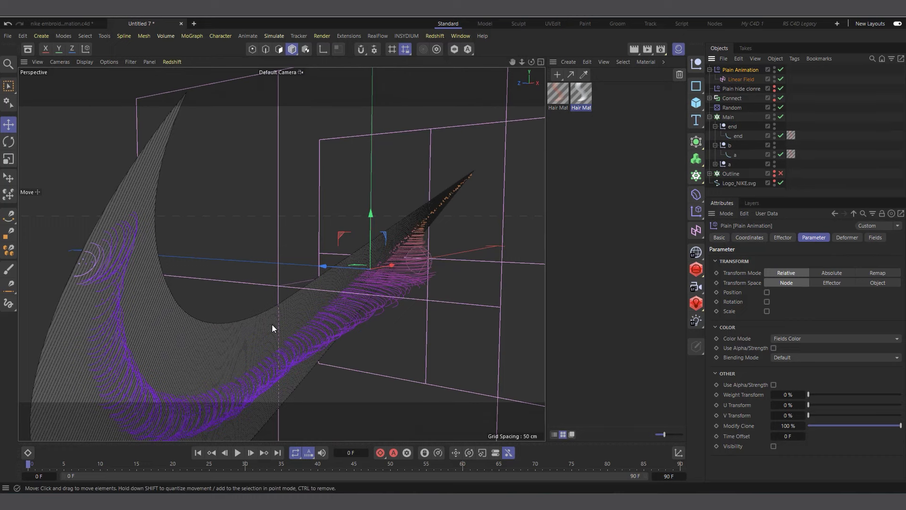
# Move the Plain Animation effector's Linear Field along the positive X axis to the pointed end of the swoosh.
pyautogui.click(736, 79)
pyautogui.press('o')
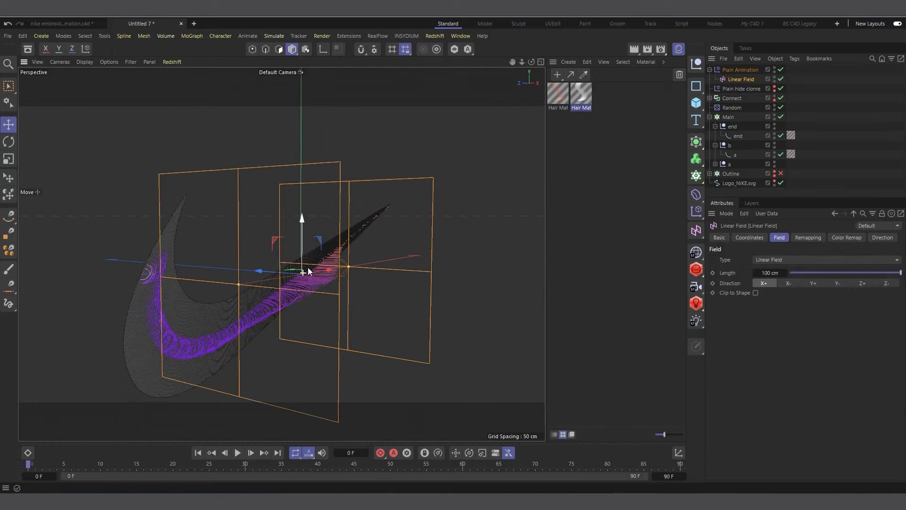
pyautogui.moveTo(531, 62); pyautogui.dragTo(474, 68)
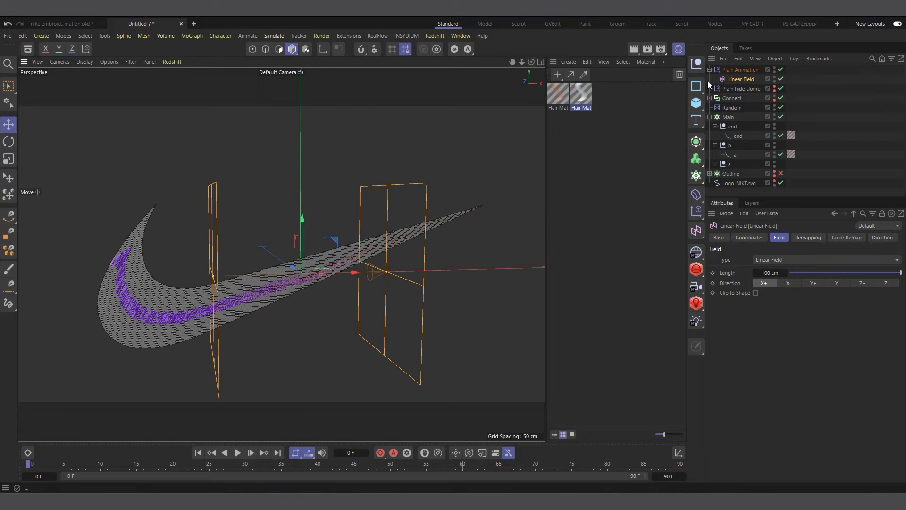
pyautogui.moveTo(333, 272); pyautogui.dragTo(594, 259)
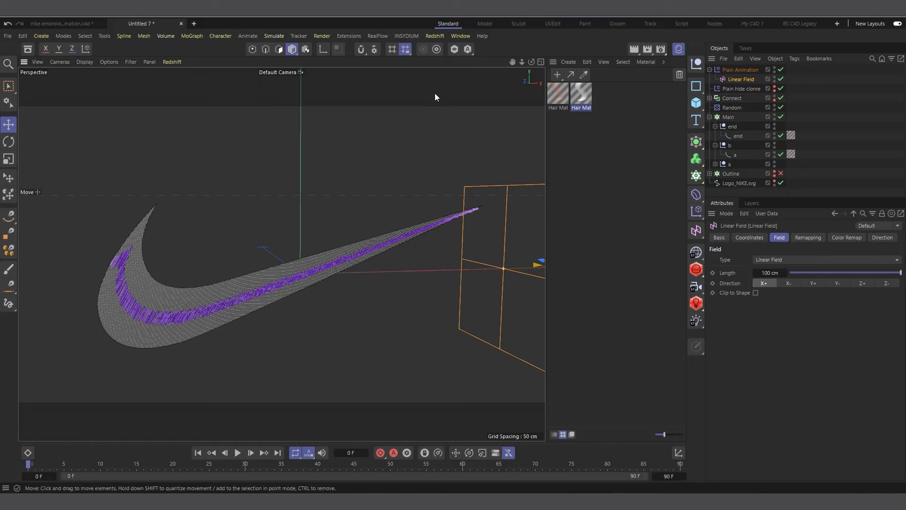
pyautogui.moveTo(531, 62); pyautogui.dragTo(561, 51)
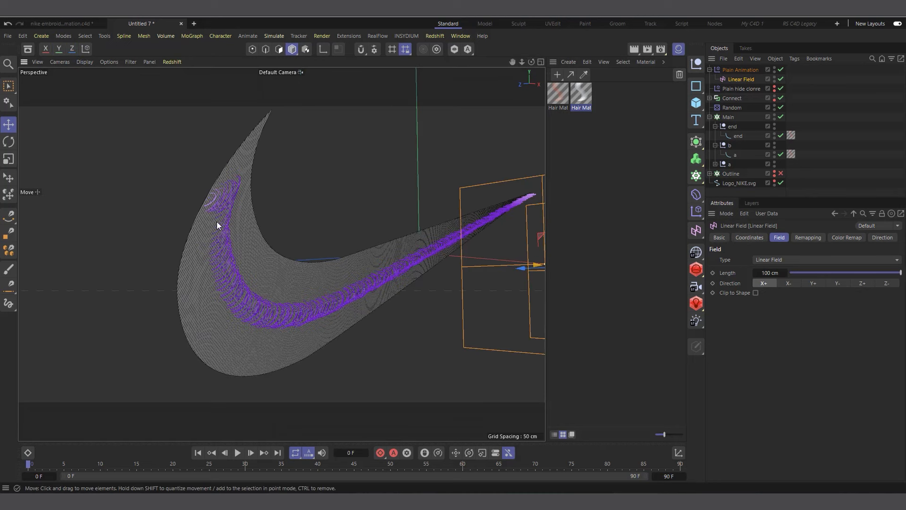
pyautogui.scroll(4, 253, 190)
pyautogui.scroll(-5, 223, 217)
pyautogui.scroll(3, 248, 228)
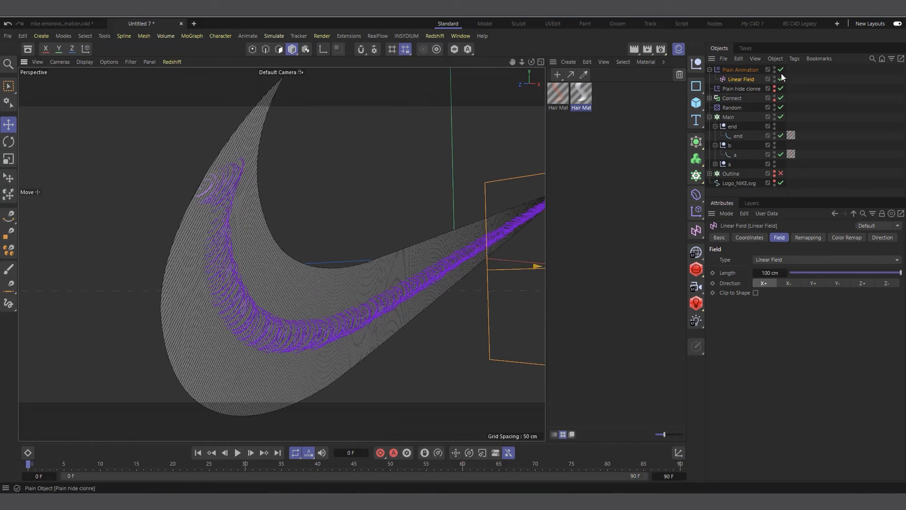
# Raise the Main cloner's Edge Scale to 250% so its stitches span the full width of the swoosh.
pyautogui.click(727, 117)
pyautogui.moveTo(772, 393); pyautogui.dragTo(836, 394)
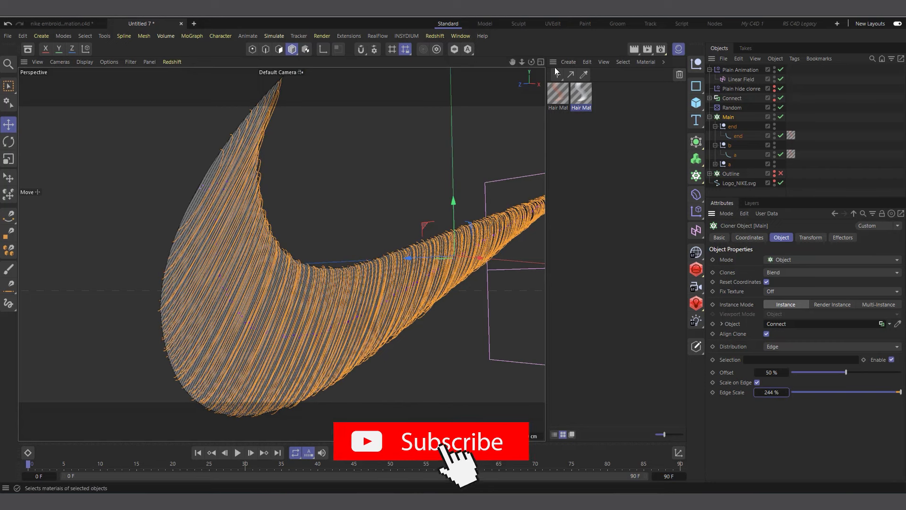
pyautogui.moveTo(532, 65); pyautogui.dragTo(554, 72)
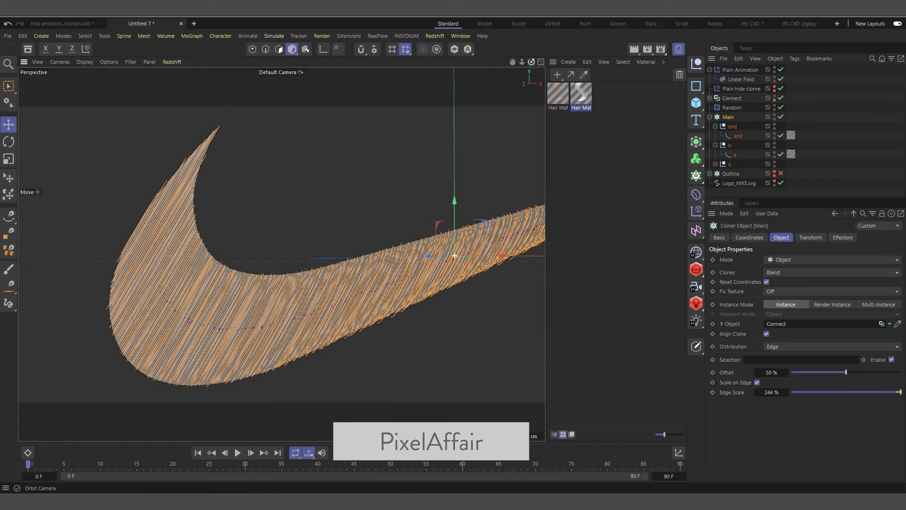
pyautogui.moveTo(772, 392); pyautogui.dragTo(759, 393)
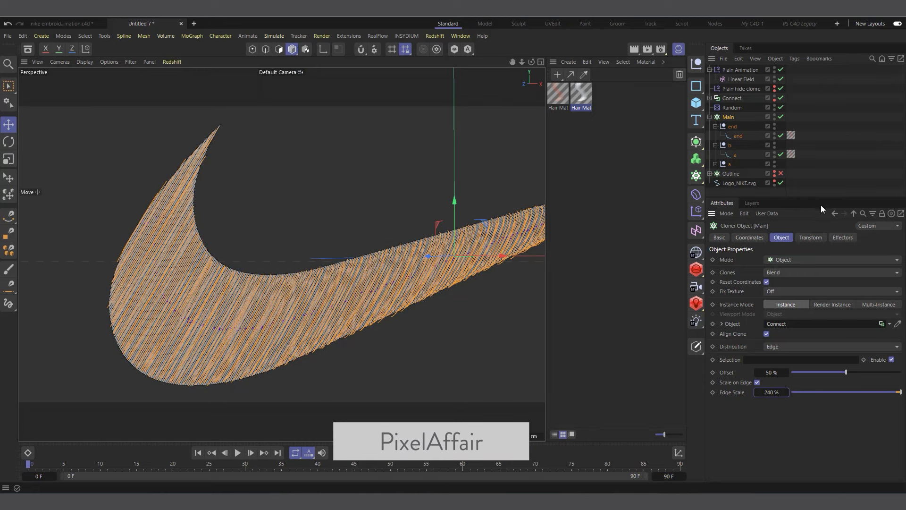
pyautogui.moveTo(772, 393); pyautogui.dragTo(782, 393)
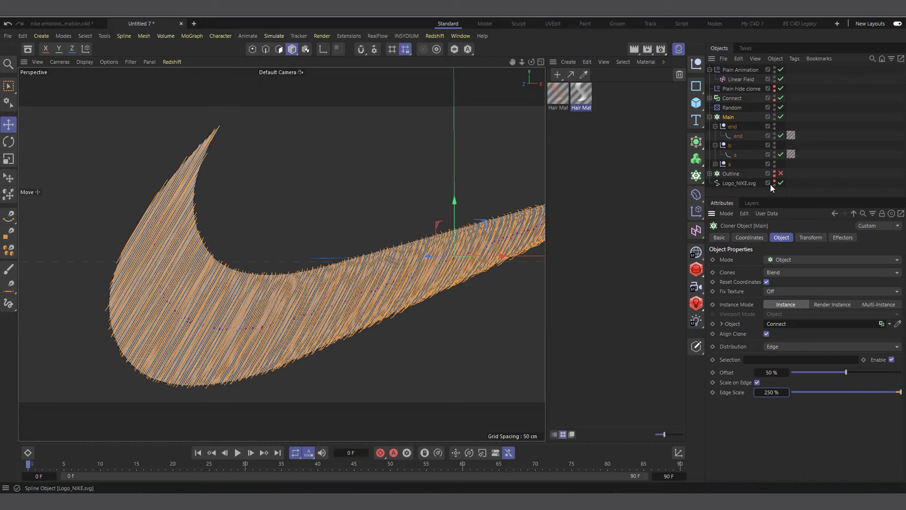
# Enable the Outline cloner, play the animation briefly and collapse the Main cloner's hierarchy.
pyautogui.click(781, 174)
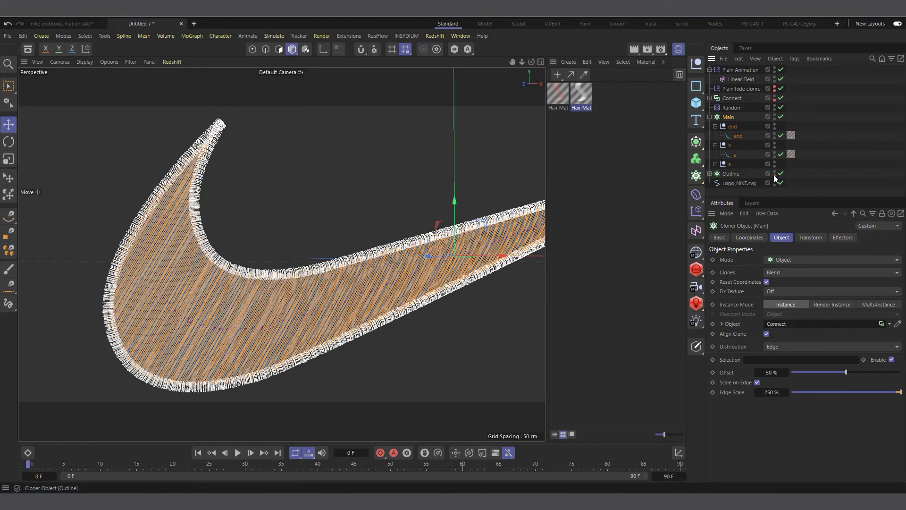
pyautogui.click(820, 194)
pyautogui.scroll(-5, 72, 252)
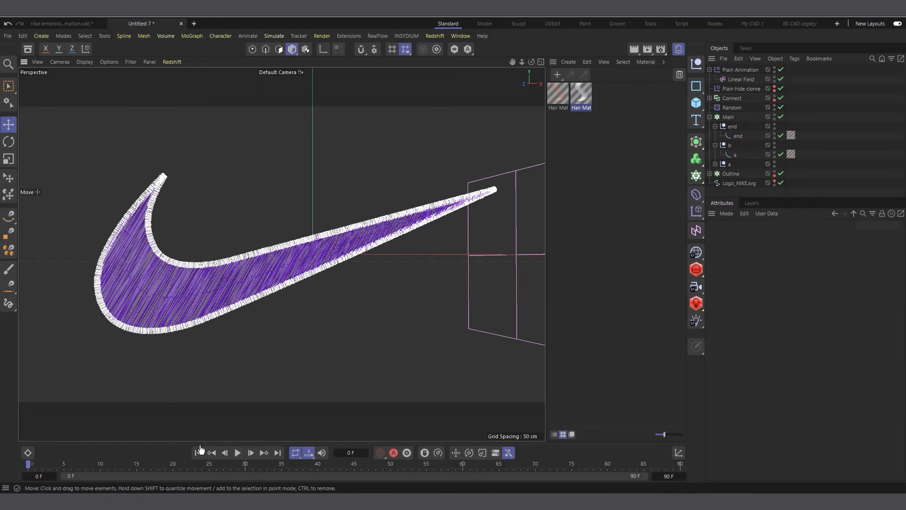
pyautogui.click(238, 452)
pyautogui.click(238, 452)
pyautogui.click(709, 117)
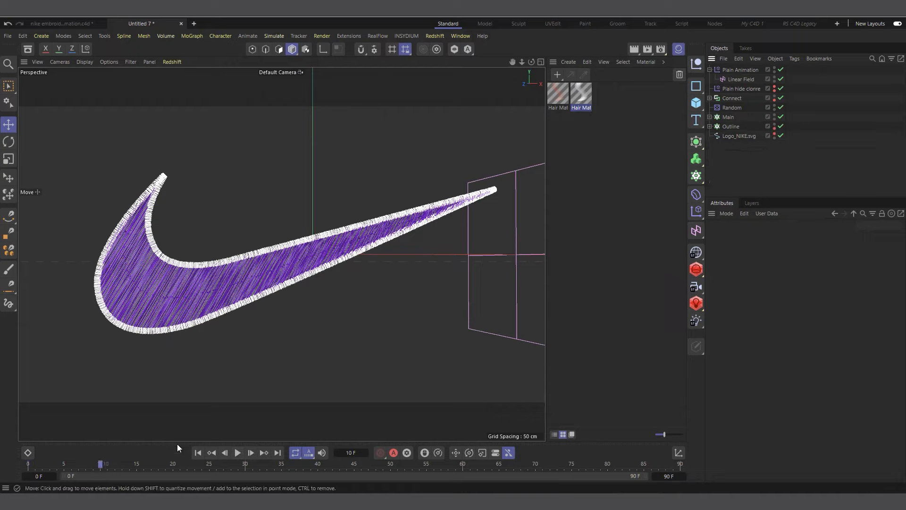
# Move the Linear Field along the negative X axis so it overlaps the tapered end of the swoosh.
pyautogui.scroll(-5, 290, 257)
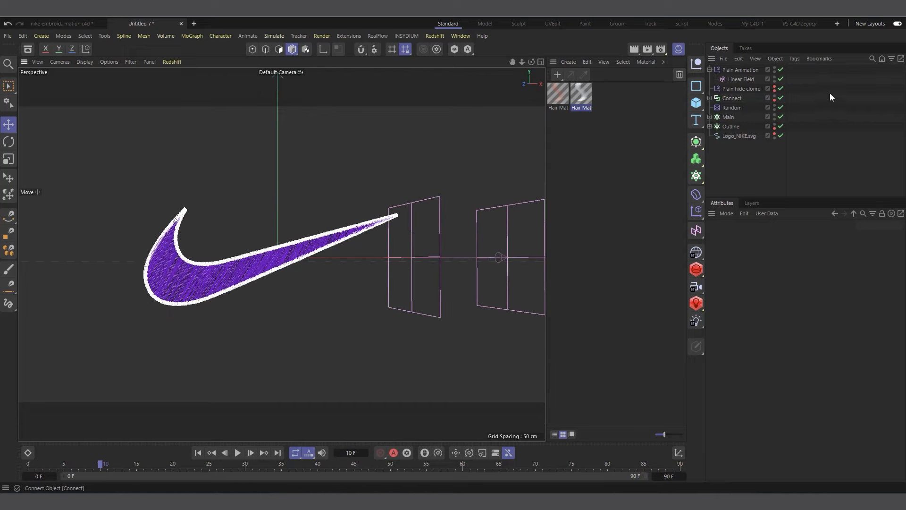
pyautogui.click(736, 79)
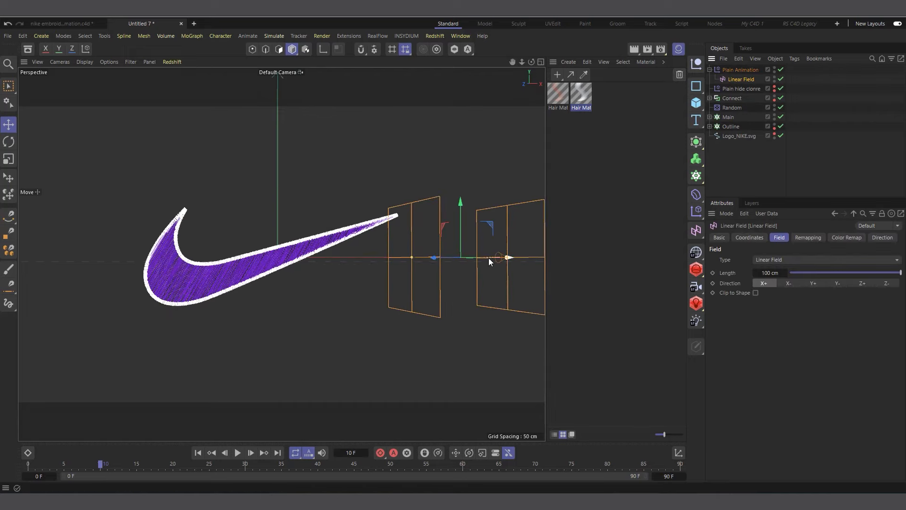
pyautogui.moveTo(488, 258); pyautogui.dragTo(402, 258)
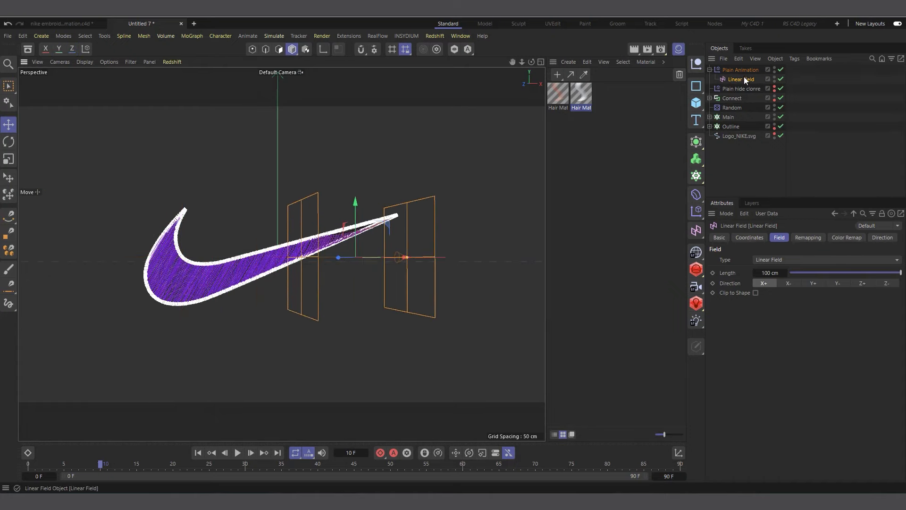
# Set the Outline cloner's Clones mode to Blend.
pyautogui.click(731, 126)
pyautogui.click(709, 126)
pyautogui.click(731, 136)
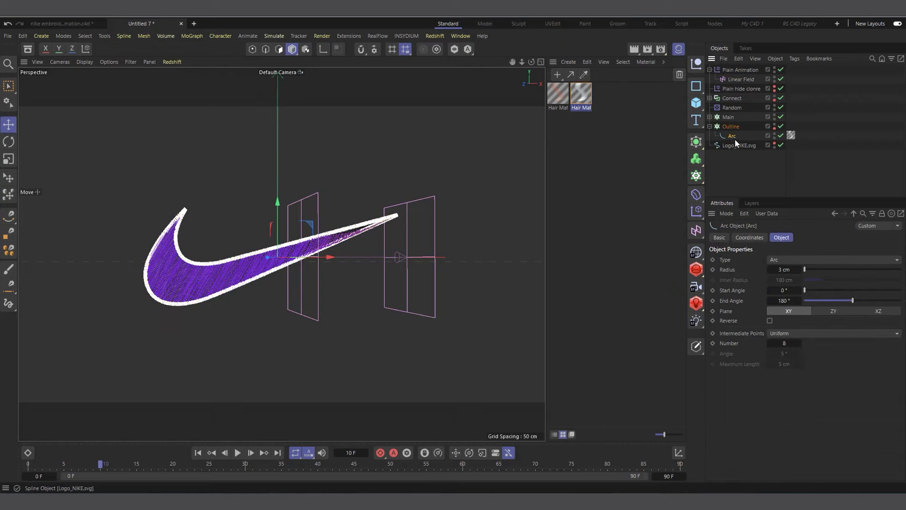
pyautogui.click(734, 126)
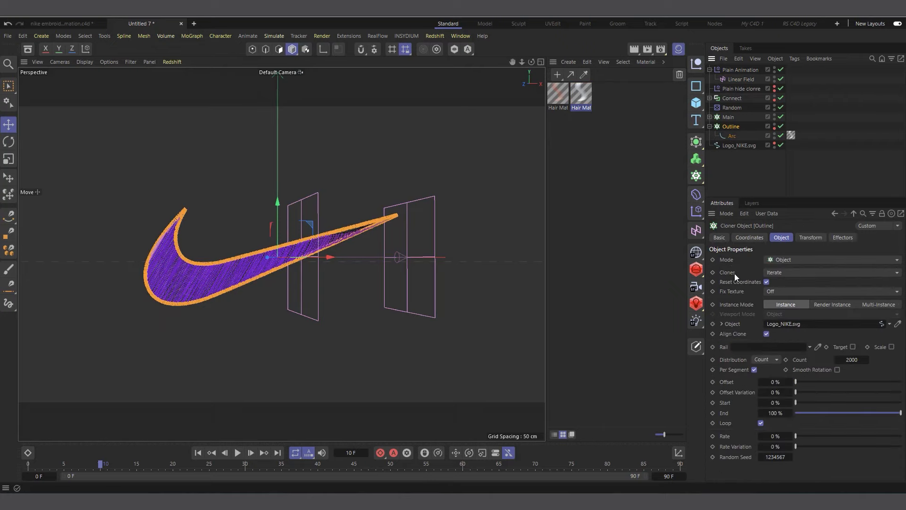
pyautogui.click(783, 273)
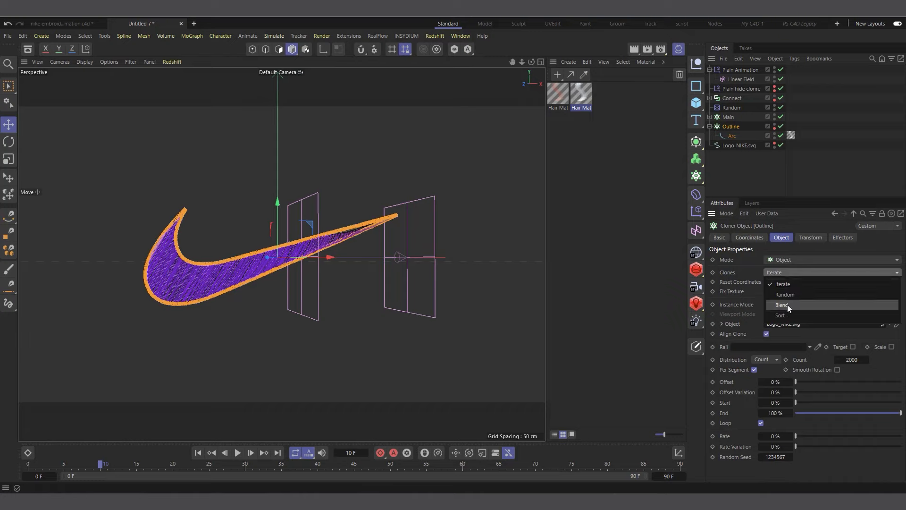
pyautogui.click(786, 305)
# Rename the Outline cloner's arc to 1, duplicate it within the cloner and name the copy 2.
pyautogui.click(730, 136)
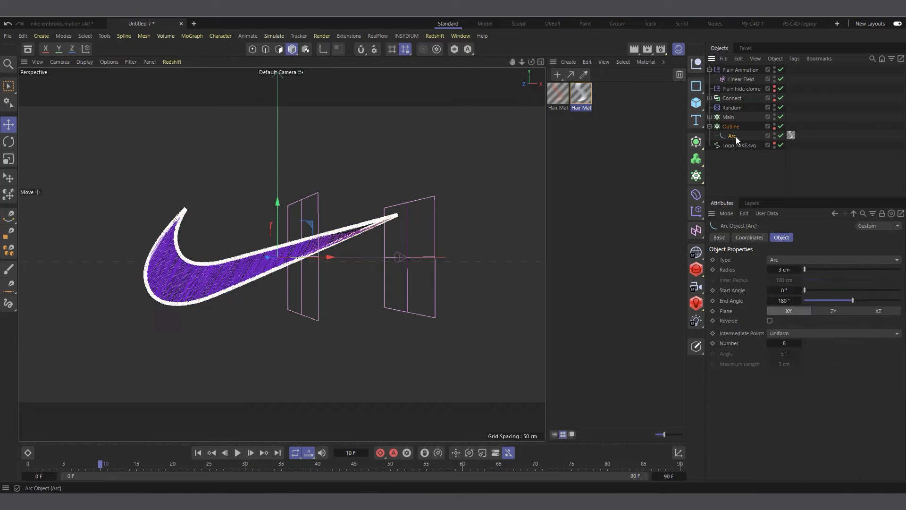
pyautogui.doubleClick(735, 136)
pyautogui.write('1')
pyautogui.press('Return')
pyautogui.keyDown('ctrl'); pyautogui.moveTo(730, 136); pyautogui.dragTo(733, 131); pyautogui.keyUp('ctrl')
pyautogui.doubleClick(733, 136)
pyautogui.write('2')
pyautogui.press('Return')
# Disable the Main cloner and set the Start Angle of arc 1 in the Outline cloner to 180°.
pyautogui.moveTo(824, 290); pyautogui.dragTo(823, 289)
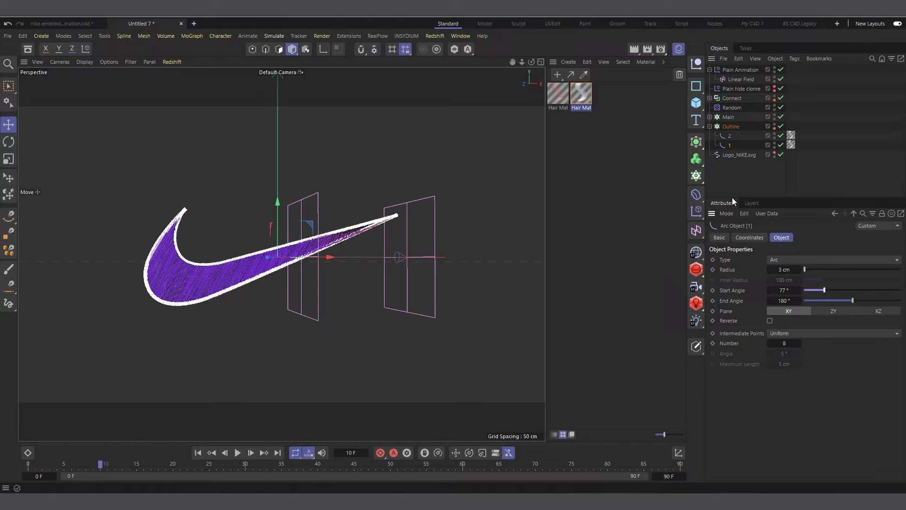
pyautogui.click(850, 289)
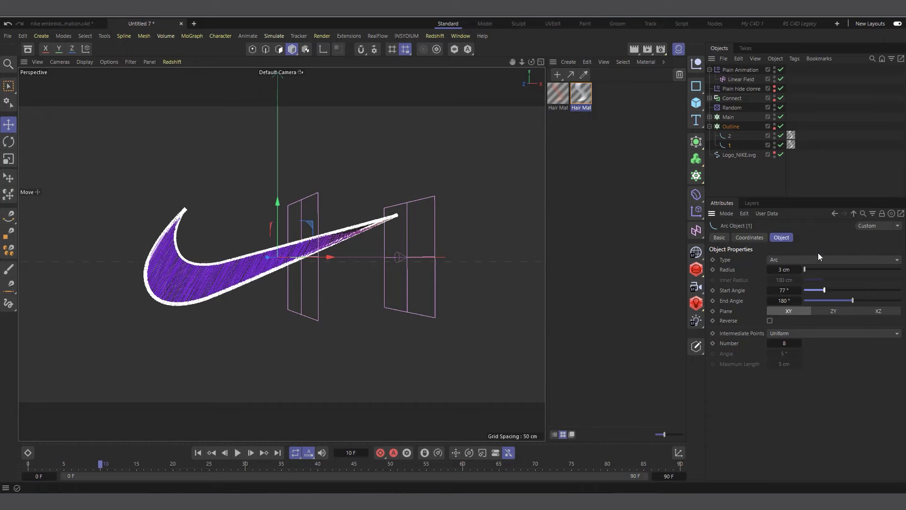
pyautogui.click(780, 117)
pyautogui.scroll(8, 226, 299)
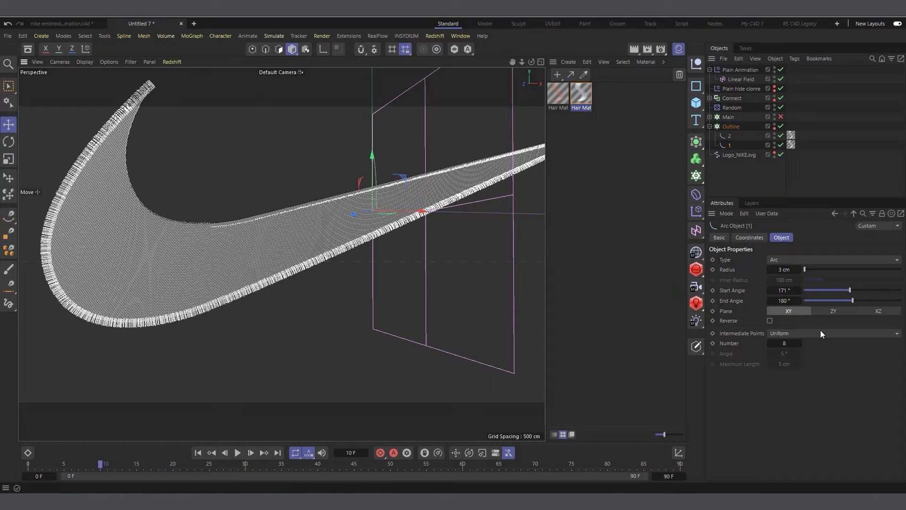
pyautogui.click(784, 290)
pyautogui.write('180')
pyautogui.press('Return')
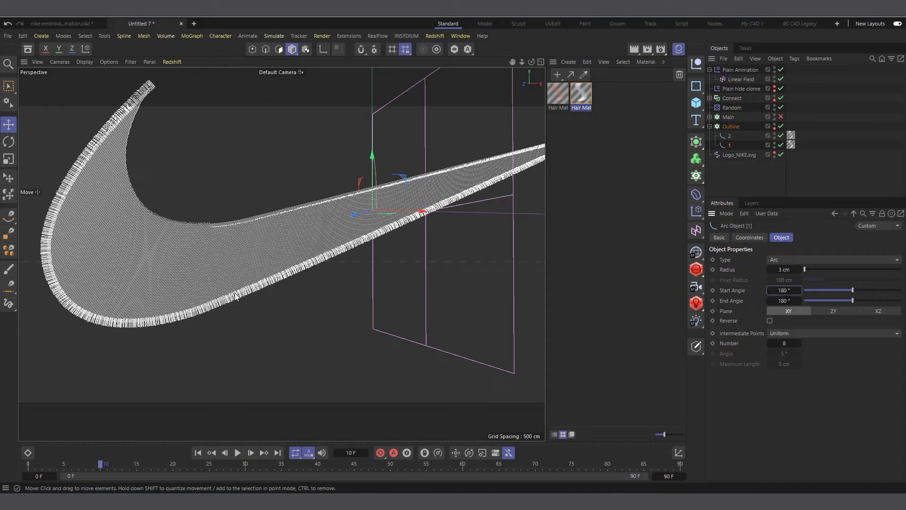
# Set the Outline cloner's distribution count to 1000.
pyautogui.scroll(-2, 231, 328)
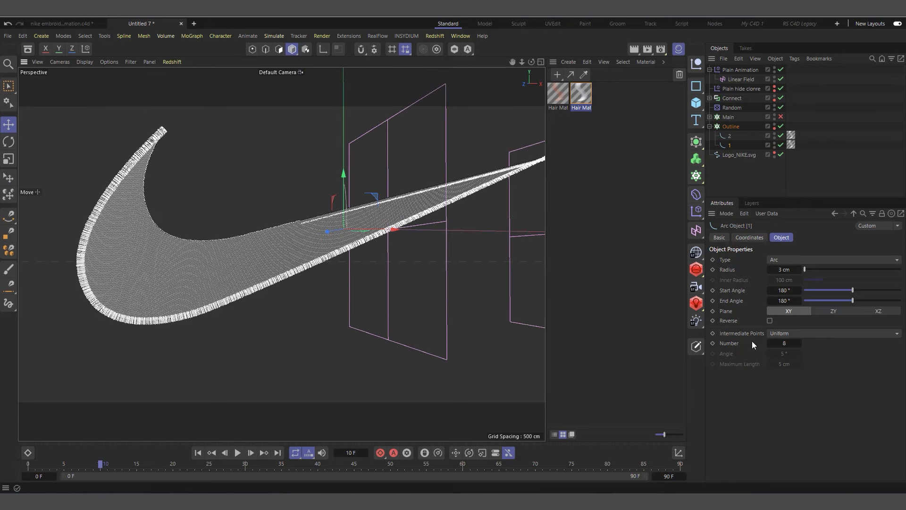
pyautogui.click(730, 127)
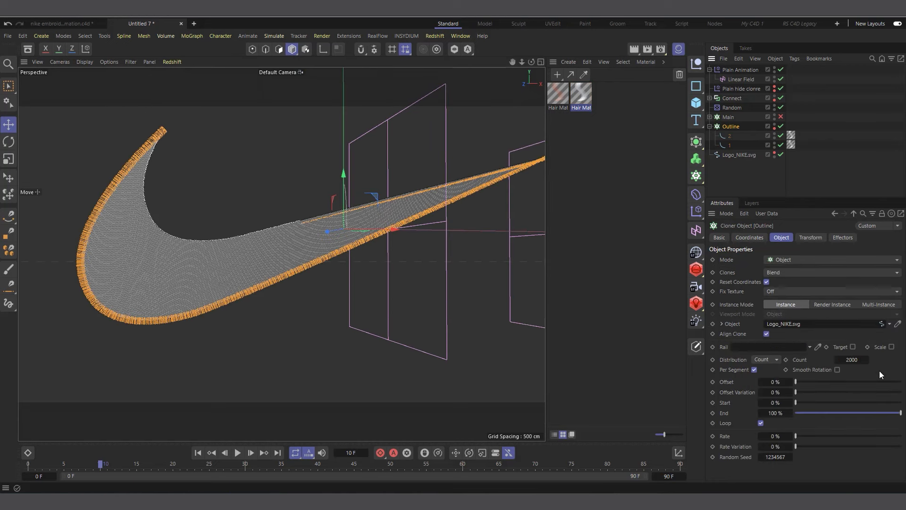
pyautogui.click(851, 360)
pyautogui.press('BackSpace')
pyautogui.write('1000')
pyautogui.press('Return')
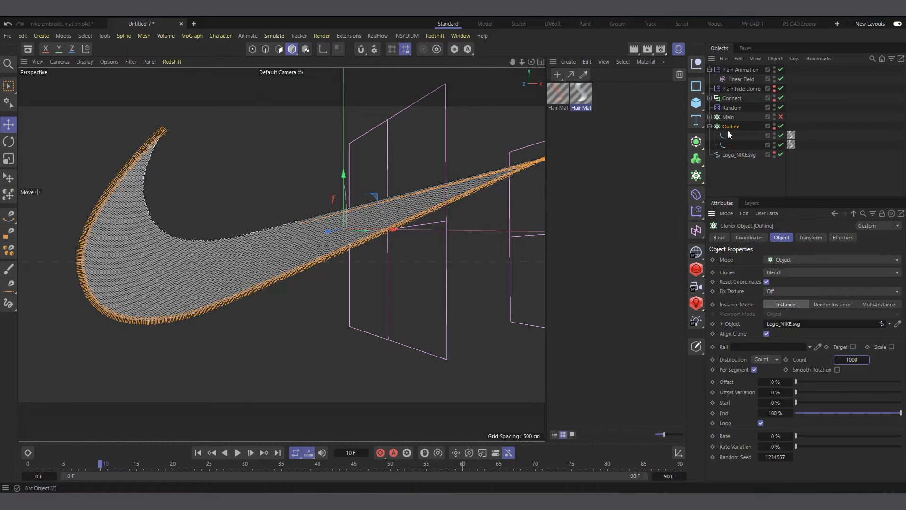
# Add the Plain Animation effector to the Outline cloner's effectors and briefly play the animation.
pyautogui.keyDown('alt'); pyautogui.moveTo(105, 232); pyautogui.dragTo(170, 246); pyautogui.keyUp('alt')
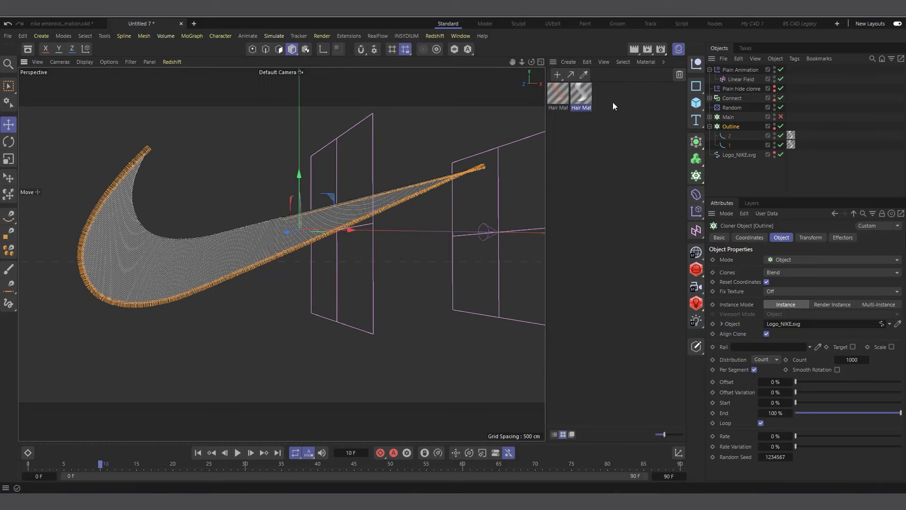
pyautogui.click(709, 126)
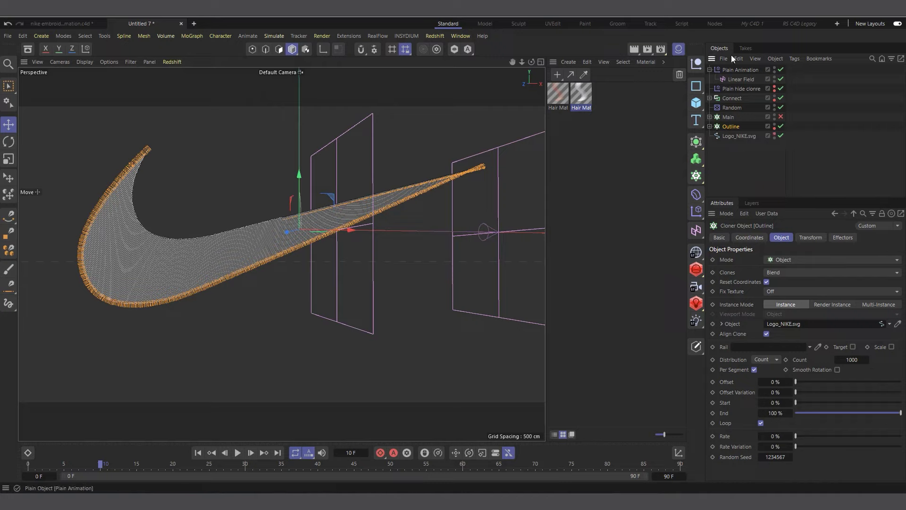
pyautogui.click(843, 237)
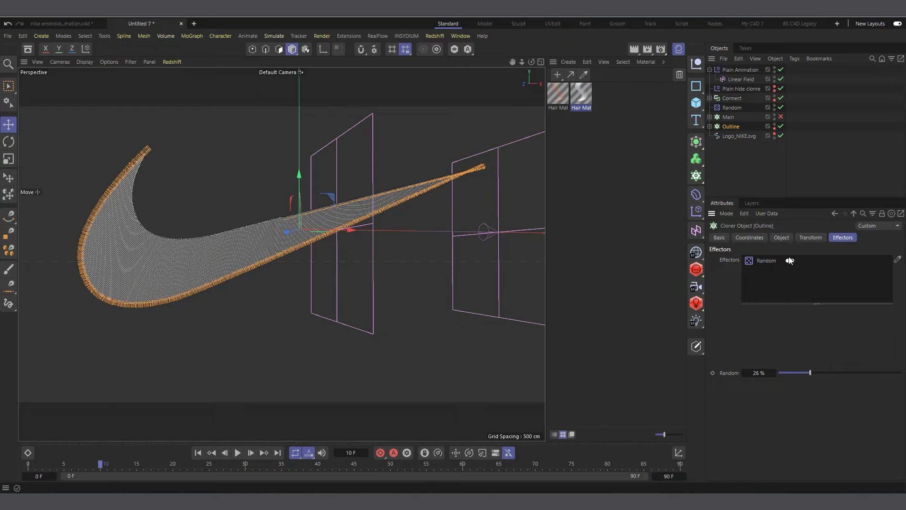
pyautogui.click(781, 237)
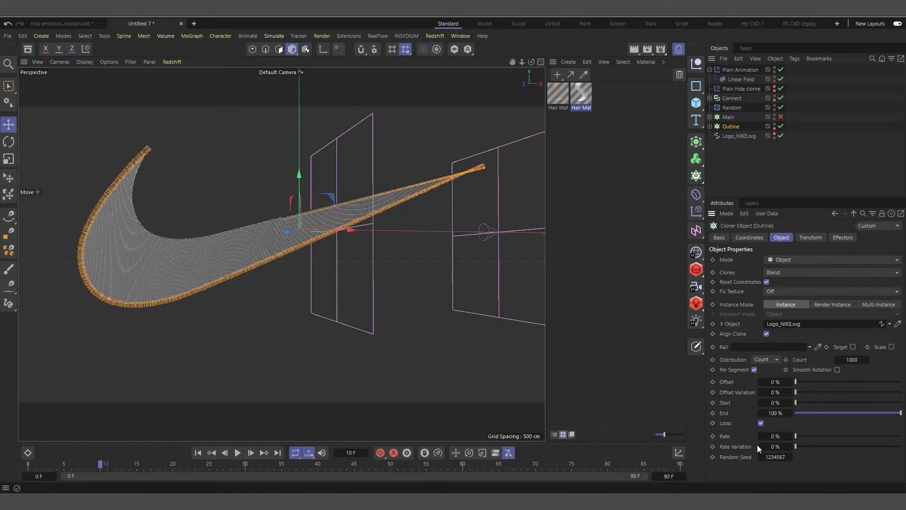
pyautogui.click(742, 69)
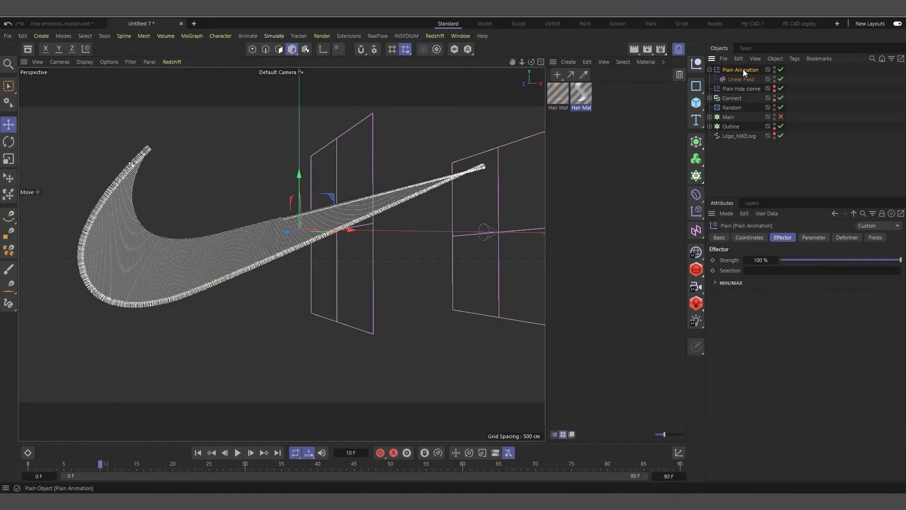
pyautogui.click(813, 237)
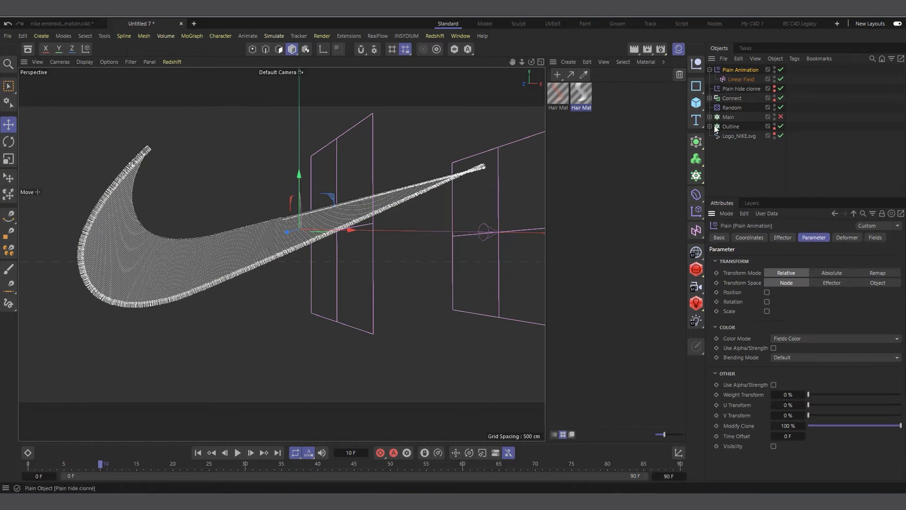
pyautogui.click(729, 127)
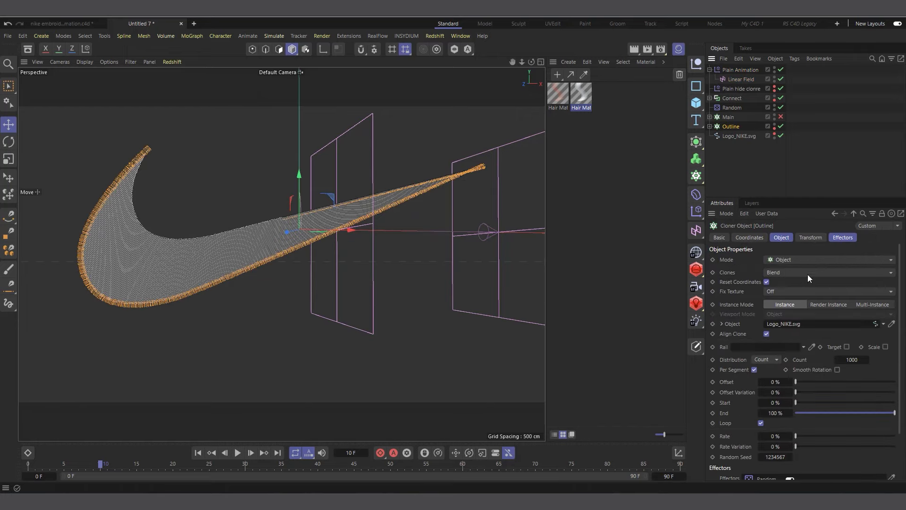
pyautogui.click(842, 238)
pyautogui.moveTo(729, 71); pyautogui.dragTo(798, 279)
pyautogui.click(237, 453)
pyautogui.click(237, 453)
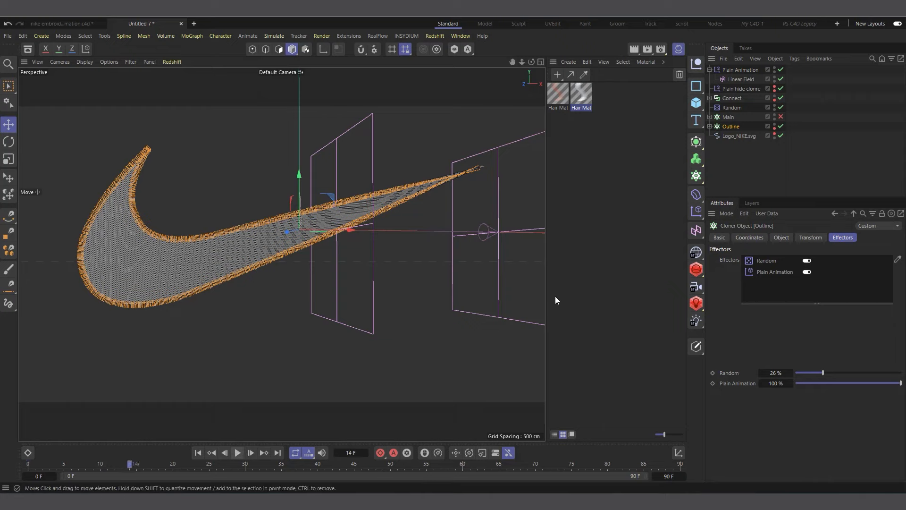
# Move the Linear Field along the X axis to the middle of the swoosh and shorten its length to 63.1 cm.
pyautogui.click(734, 136)
pyautogui.click(741, 79)
pyautogui.moveTo(418, 231); pyautogui.dragTo(326, 266)
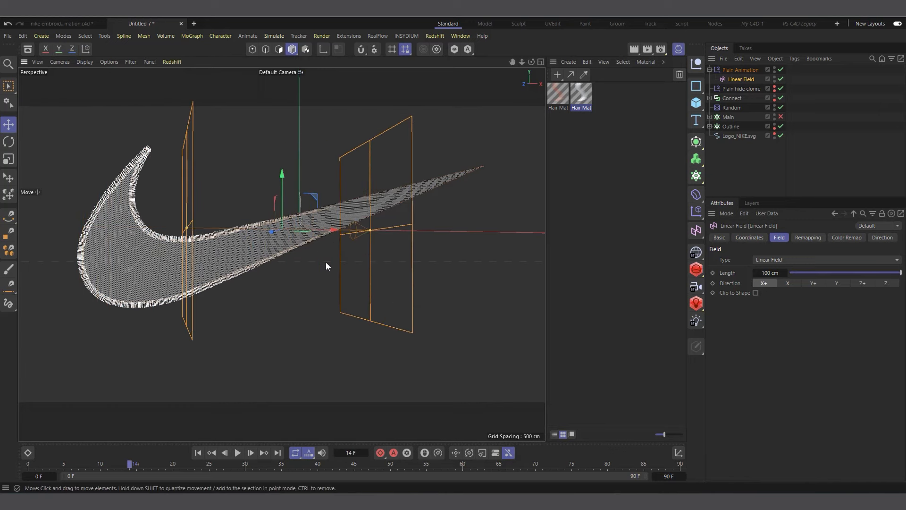
pyautogui.moveTo(531, 63); pyautogui.dragTo(502, 65)
pyautogui.scroll(3, 192, 231)
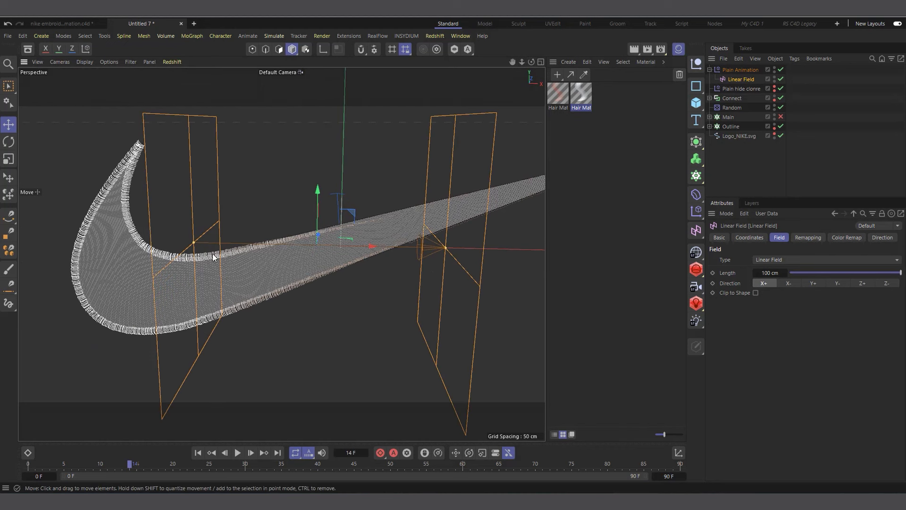
pyautogui.moveTo(372, 245); pyautogui.dragTo(155, 245)
pyautogui.press('t')
pyautogui.press('e')
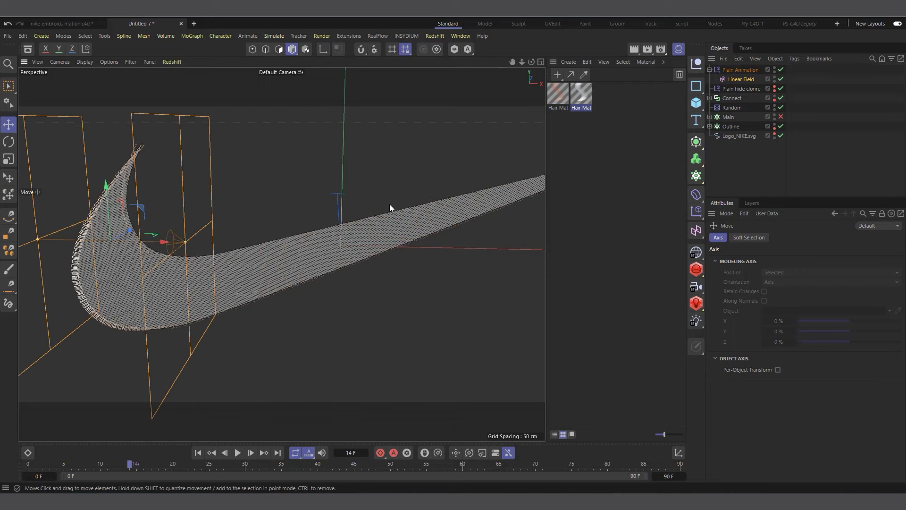
pyautogui.moveTo(126, 242); pyautogui.dragTo(314, 255)
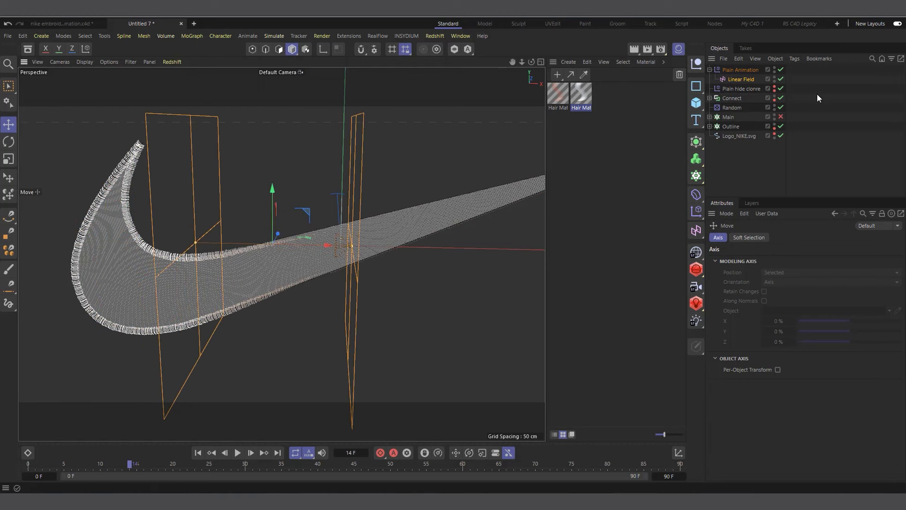
# Add a Random Field to the Plain Animation effector's fields and set its blending to Overlay.
pyautogui.click(749, 70)
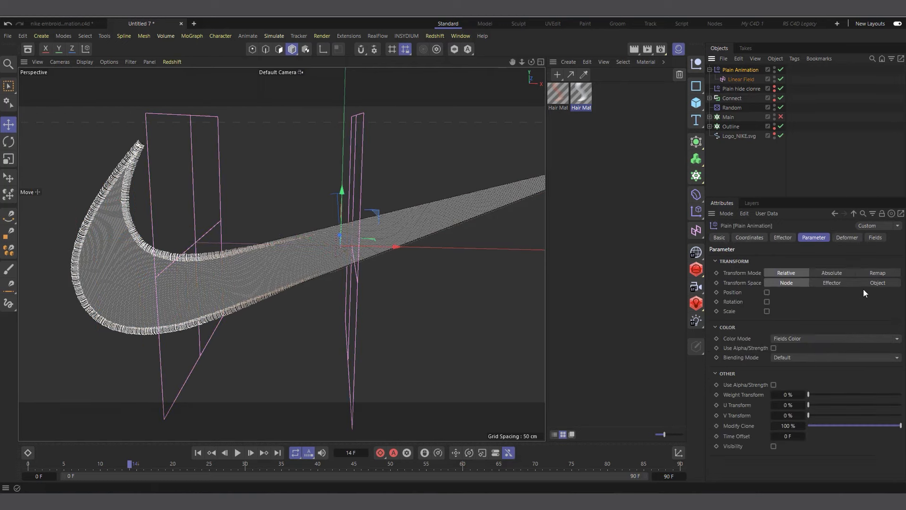
pyautogui.click(876, 238)
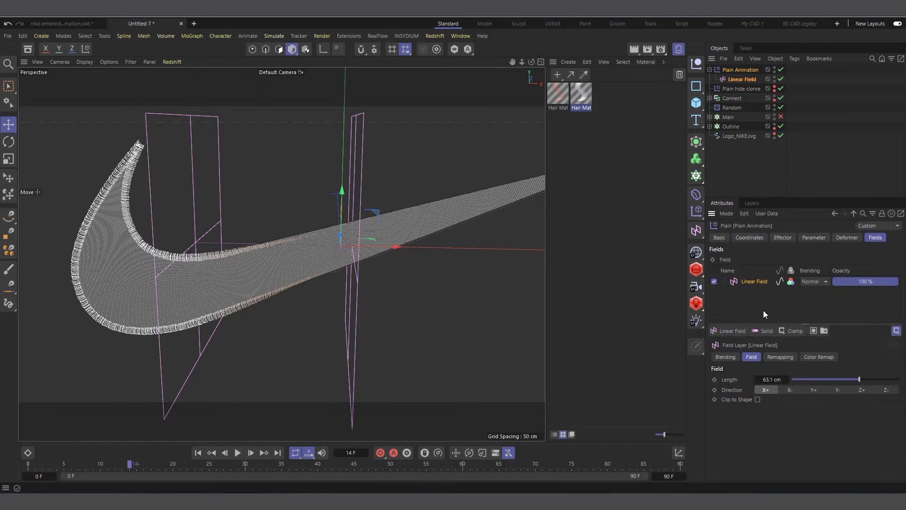
pyautogui.click(736, 328)
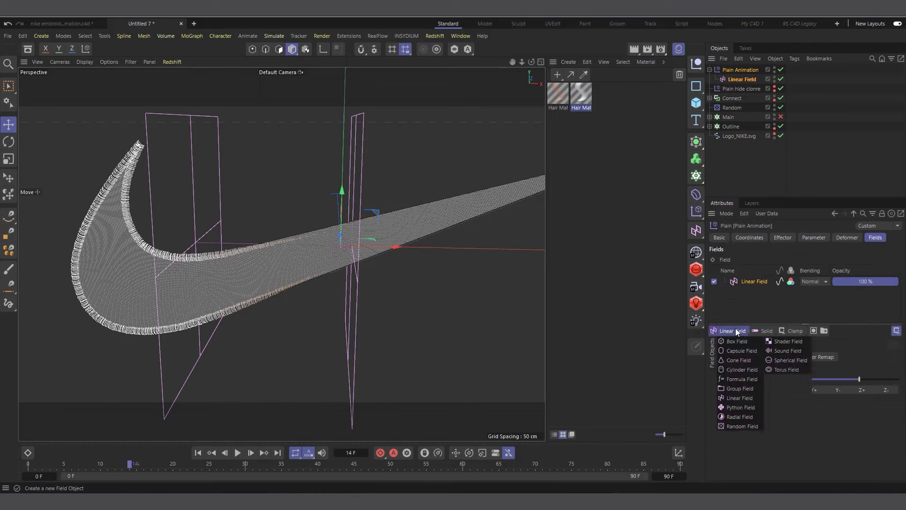
pyautogui.click(741, 426)
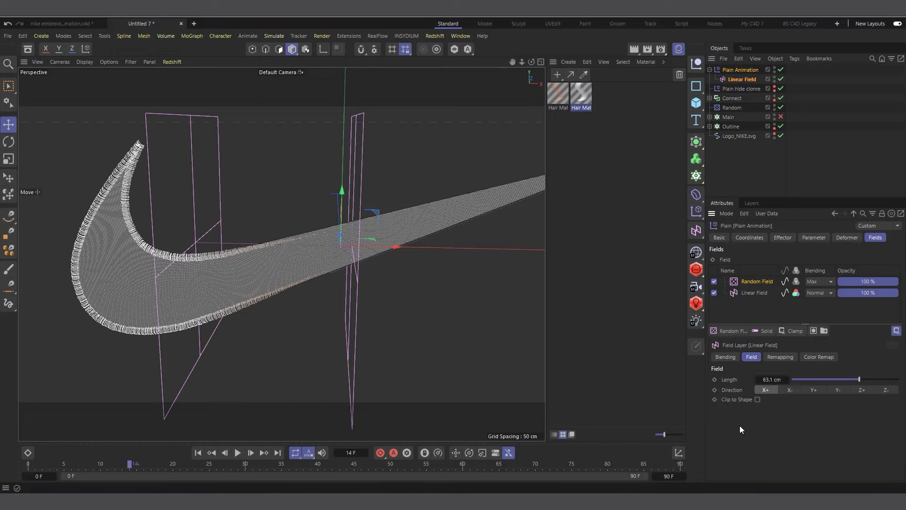
pyautogui.click(821, 282)
pyautogui.click(820, 357)
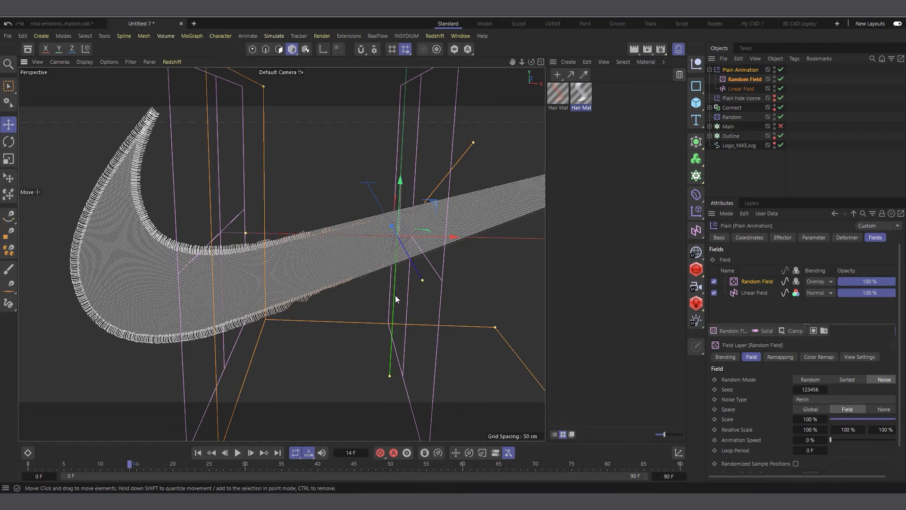
pyautogui.click(709, 70)
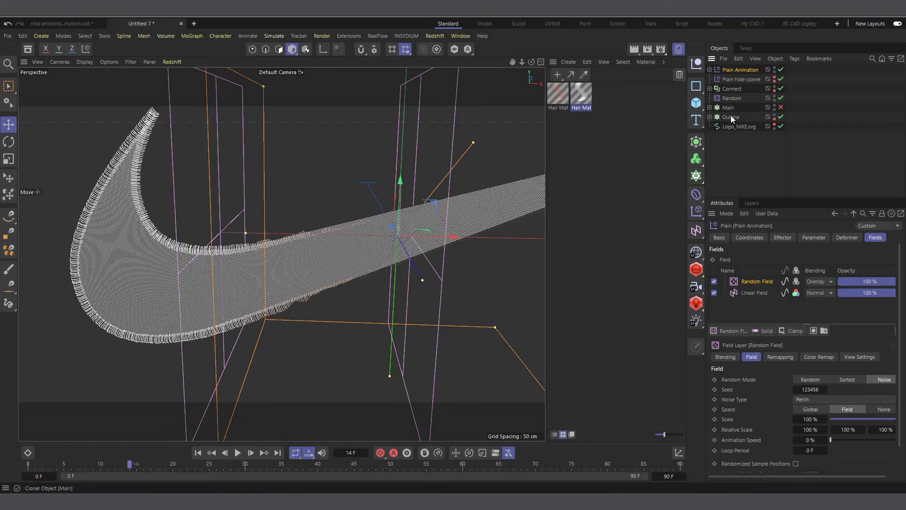
pyautogui.click(729, 107)
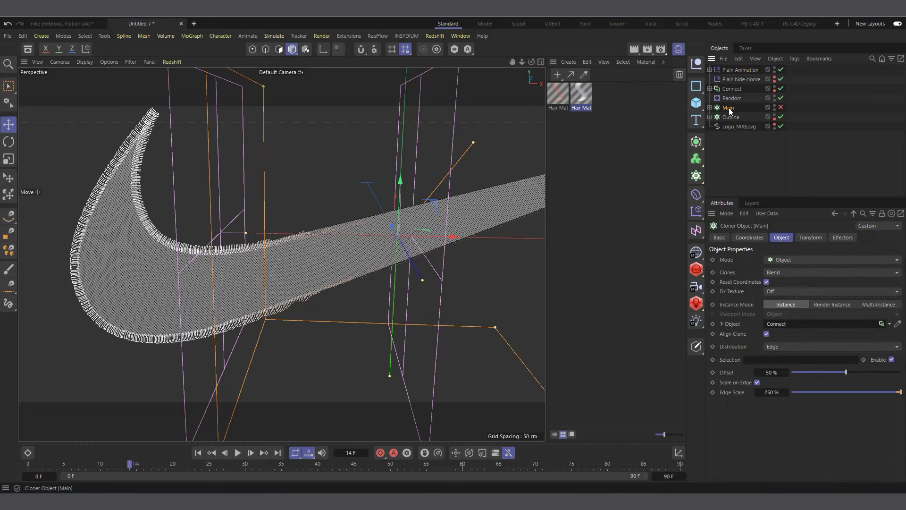
pyautogui.keyDown('ctrl'); pyautogui.click(730, 117); pyautogui.keyUp('ctrl')
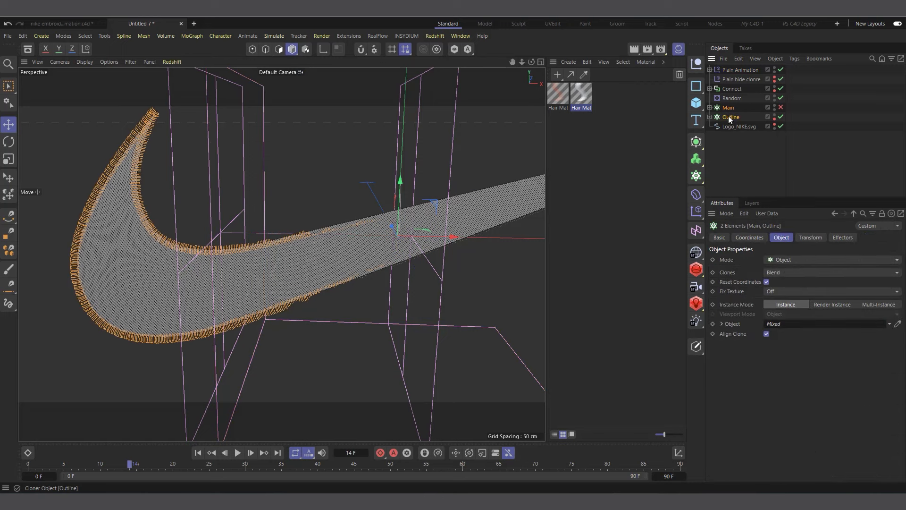
pyautogui.moveTo(744, 107); pyautogui.dragTo(721, 121)
pyautogui.click(730, 108)
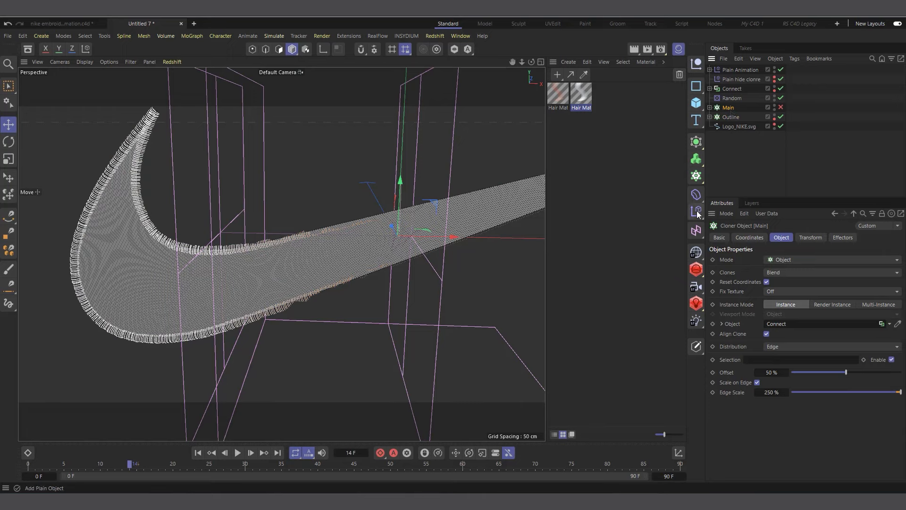
# Switch to the nike embroidery animation project, return to its first frame and enlarge the object list.
pyautogui.click(67, 25)
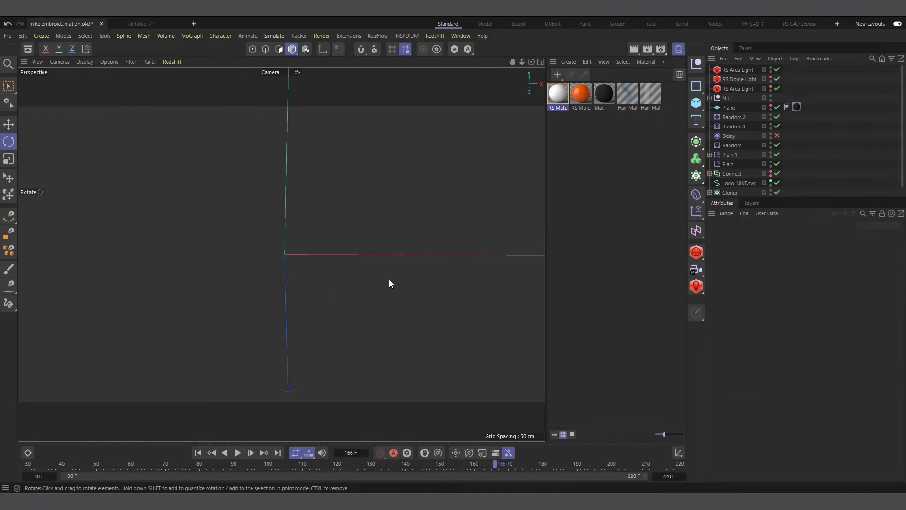
pyautogui.click(198, 453)
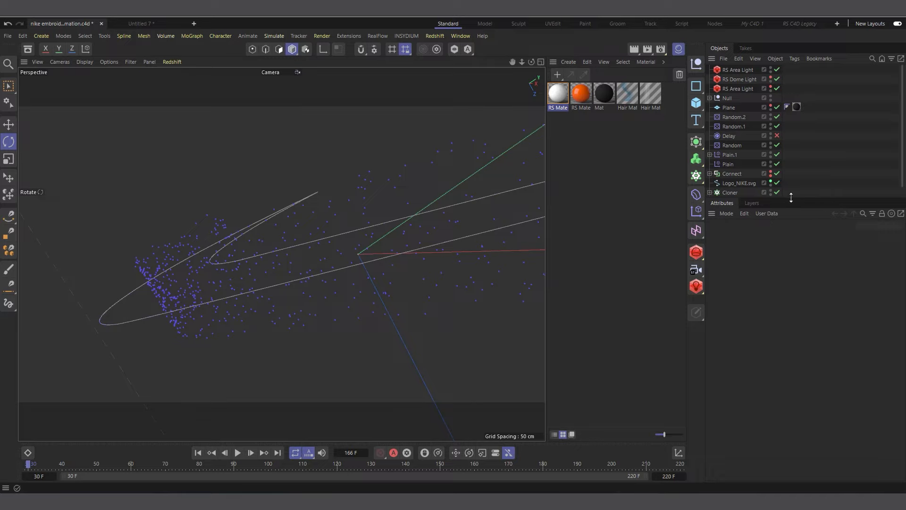
pyautogui.moveTo(791, 197); pyautogui.dragTo(791, 258)
# Disable the Edge cloner and play the stitch animation to about frame 63.
pyautogui.click(777, 202)
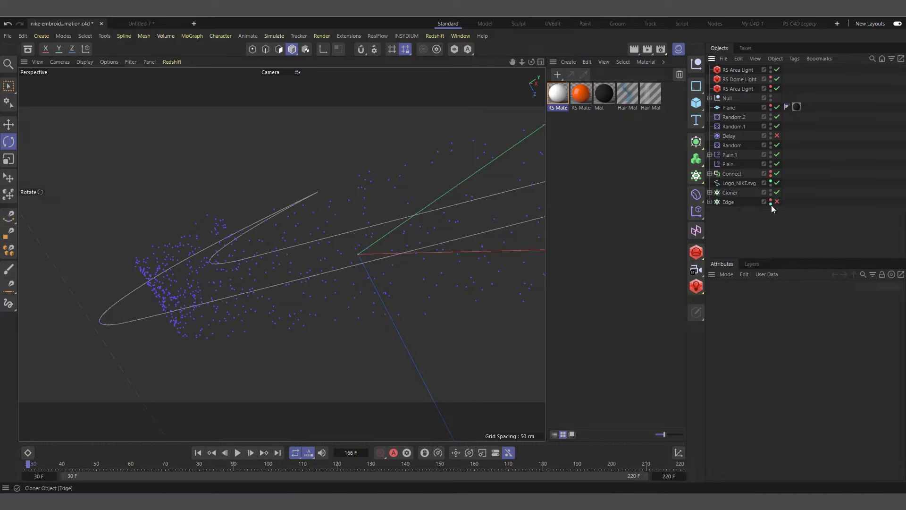
pyautogui.click(238, 454)
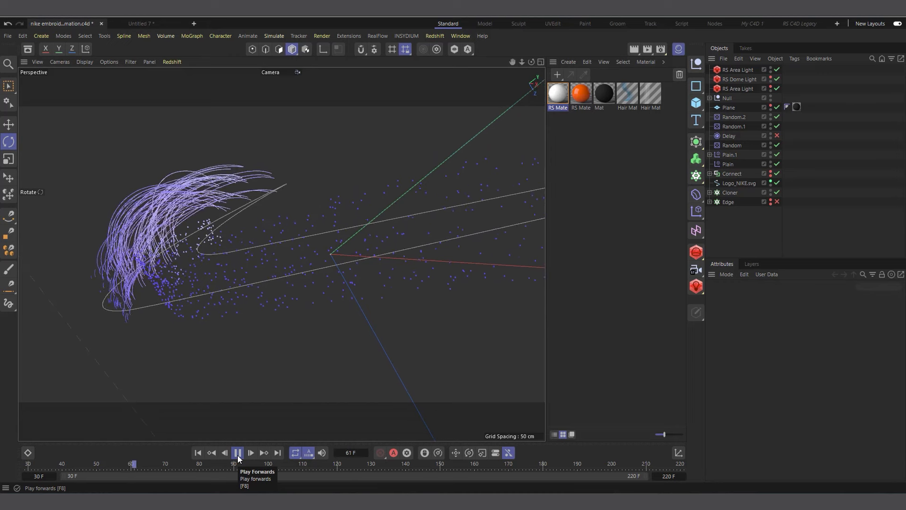
pyautogui.click(237, 453)
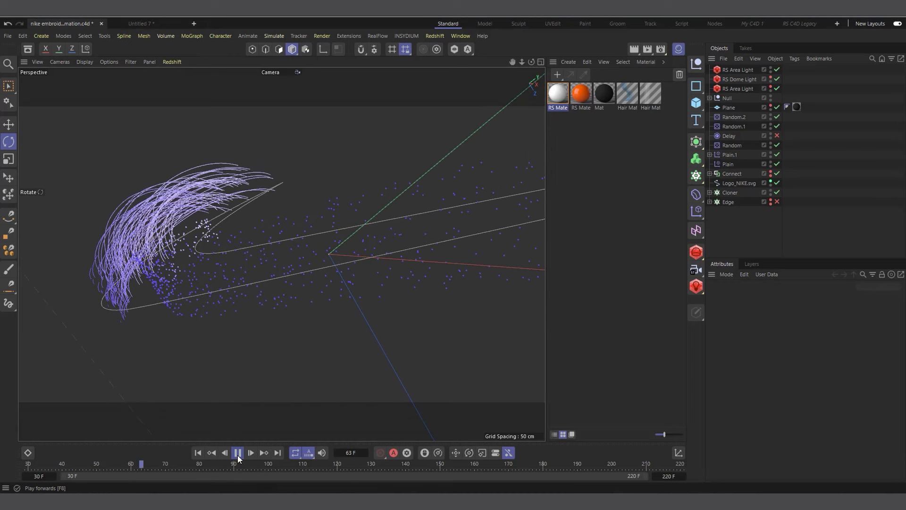
# Examine the object properties and coordinates of the arcs end, 1 and 1.1 inside the Cloner's nulls.
pyautogui.click(710, 193)
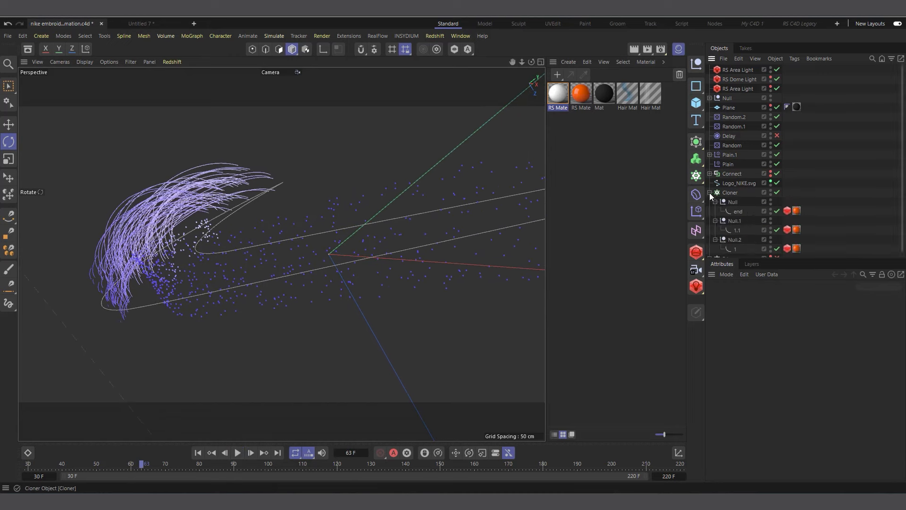
pyautogui.scroll(-1, 833, 229)
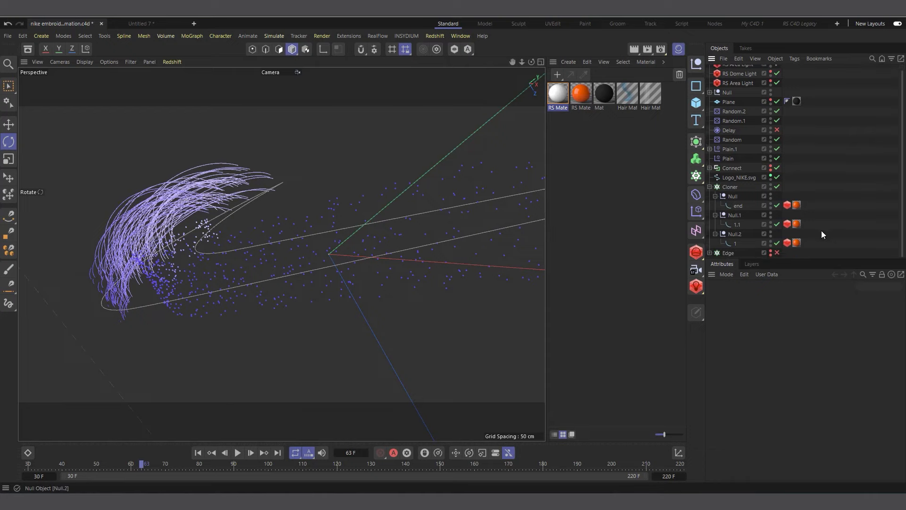
pyautogui.click(738, 207)
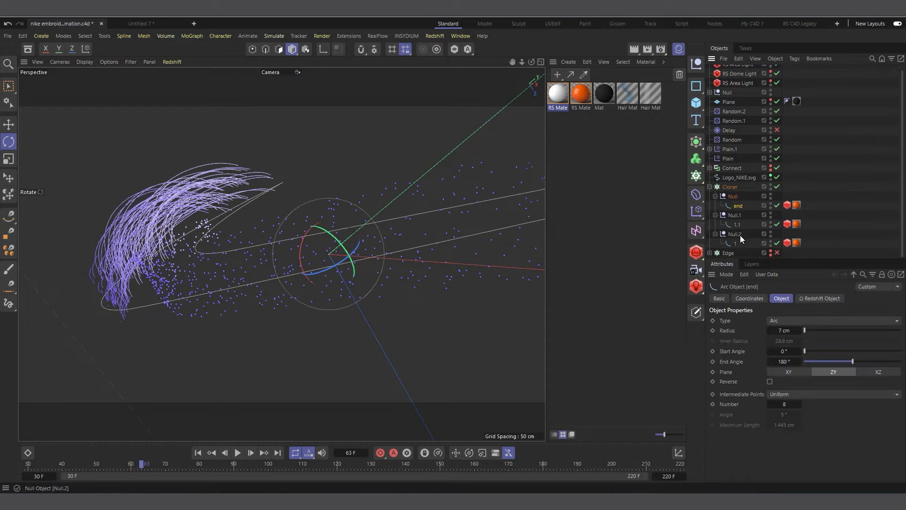
pyautogui.click(736, 243)
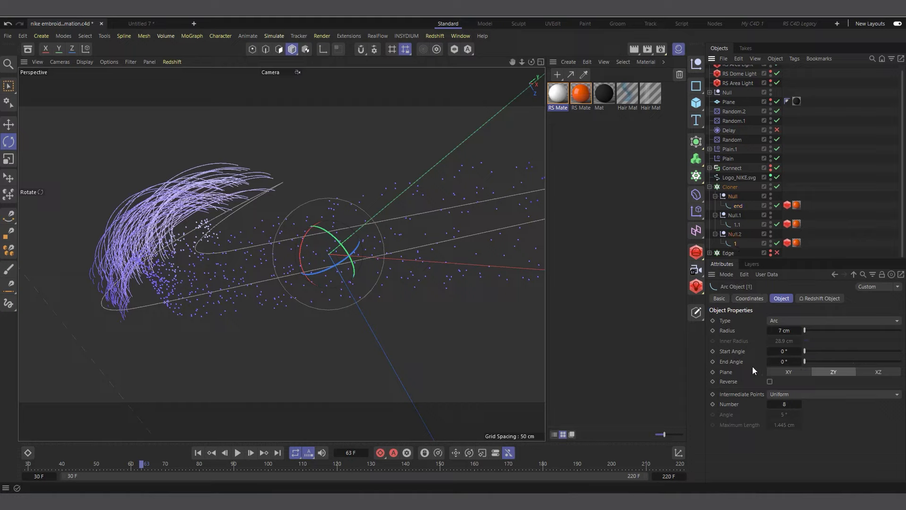
pyautogui.click(737, 226)
pyautogui.click(749, 298)
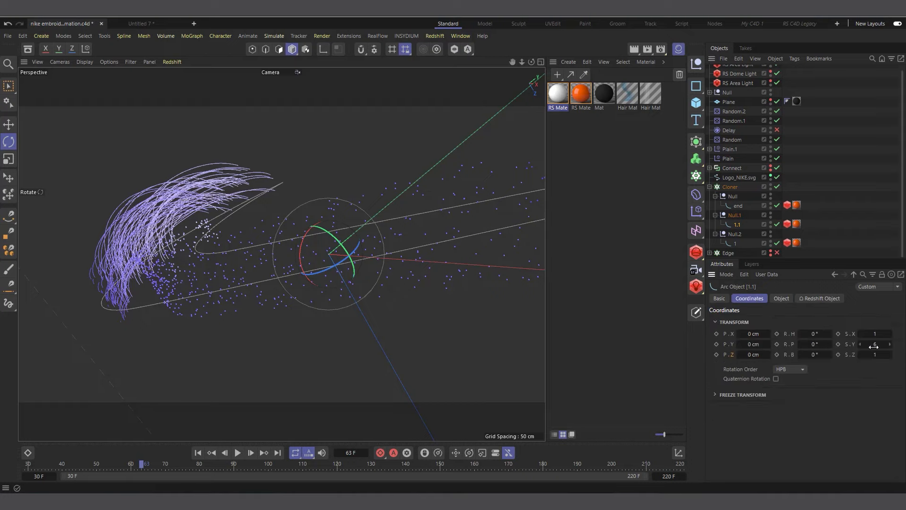
pyautogui.click(709, 186)
pyautogui.click(731, 194)
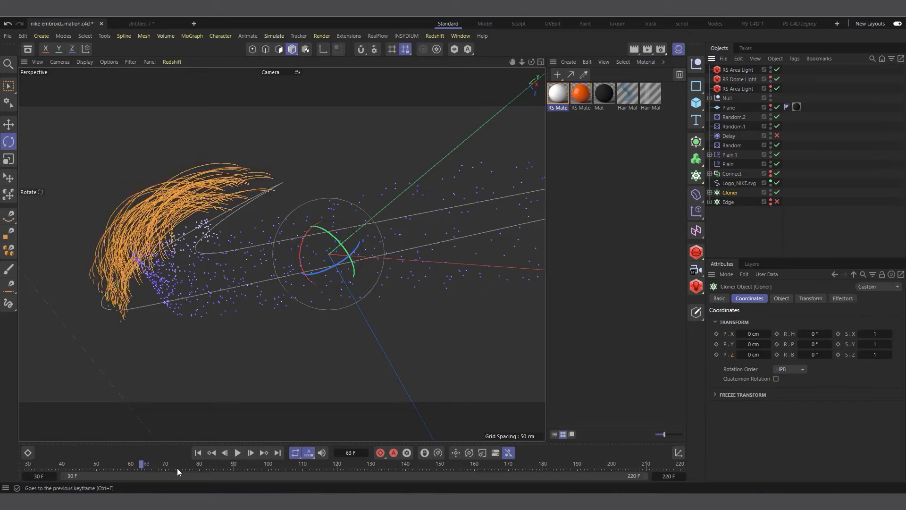
# Expand the camera's null, switch from the scene camera to the default camera and scrub the stitch animation to frame 82.
pyautogui.moveTo(141, 468); pyautogui.dragTo(60, 468)
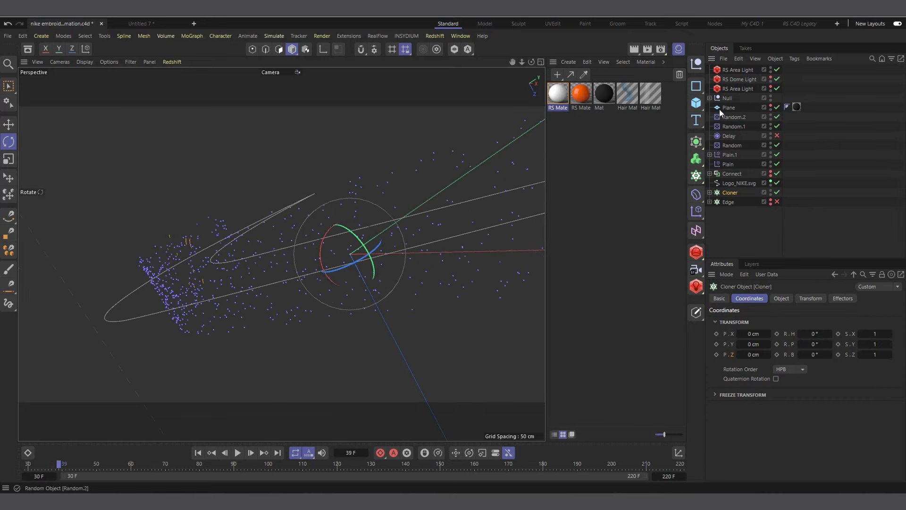
pyautogui.click(709, 98)
pyautogui.click(777, 107)
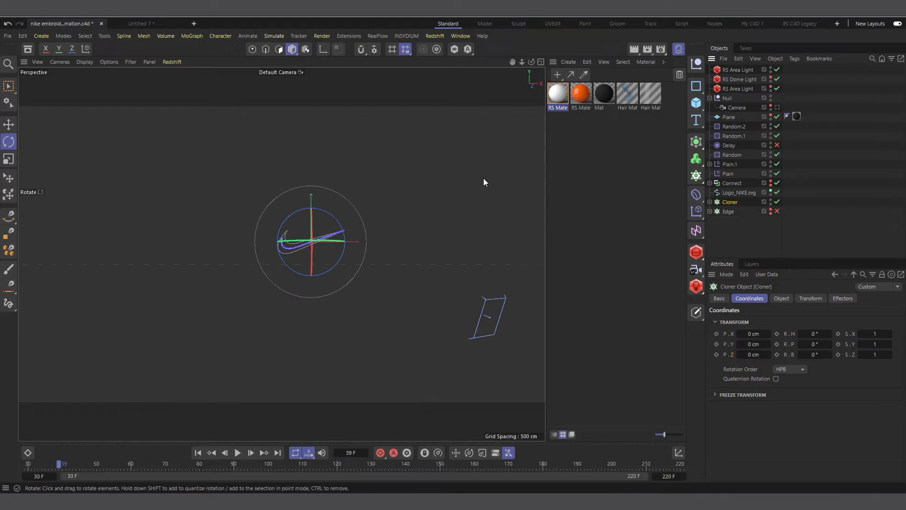
pyautogui.scroll(3, 269, 227)
pyautogui.scroll(5, 269, 227)
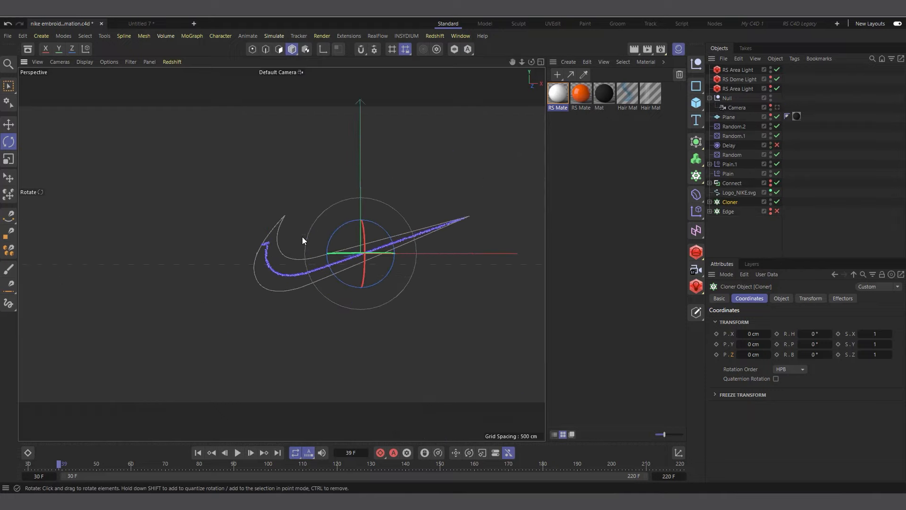
pyautogui.moveTo(99, 465); pyautogui.dragTo(206, 463)
pyautogui.scroll(3, 271, 289)
pyautogui.scroll(5, 285, 283)
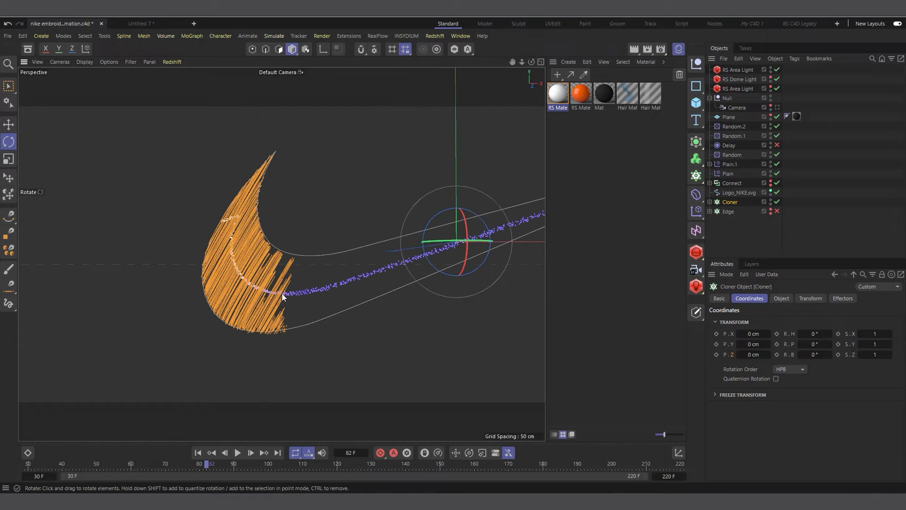
# Examine the growing stitches from an oblique angle while scrubbing the animation to frame 104.
pyautogui.moveTo(532, 62); pyautogui.dragTo(450, 51)
pyautogui.scroll(1, 406, 326)
pyautogui.scroll(1, 350, 369)
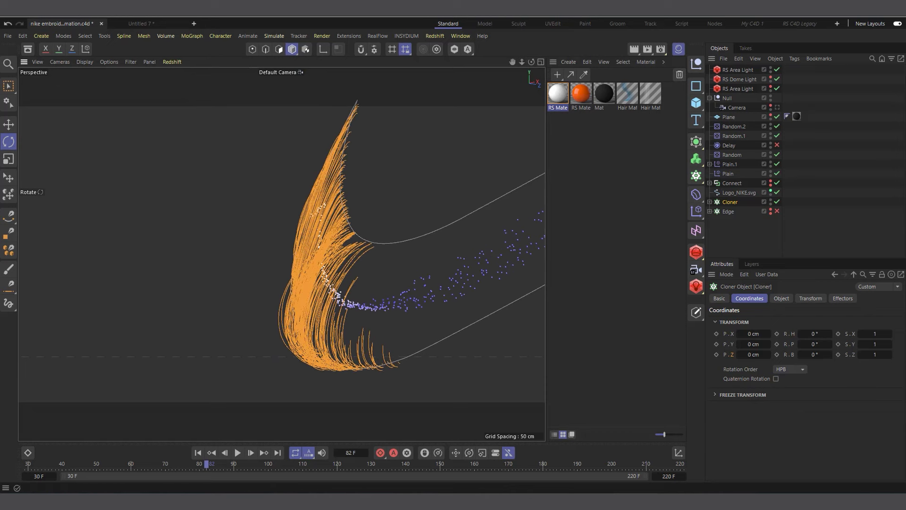
pyautogui.moveTo(261, 464); pyautogui.dragTo(282, 463)
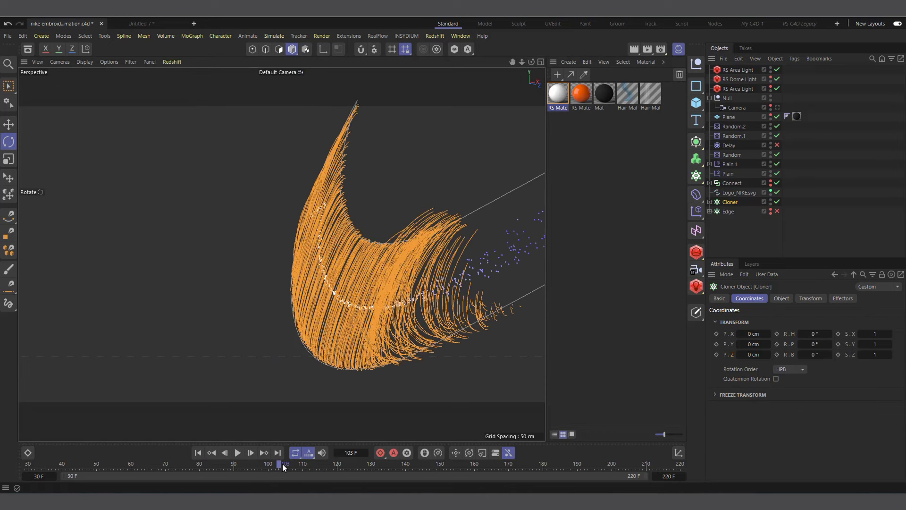
pyautogui.scroll(-2, 121, 290)
pyautogui.scroll(1, 464, 300)
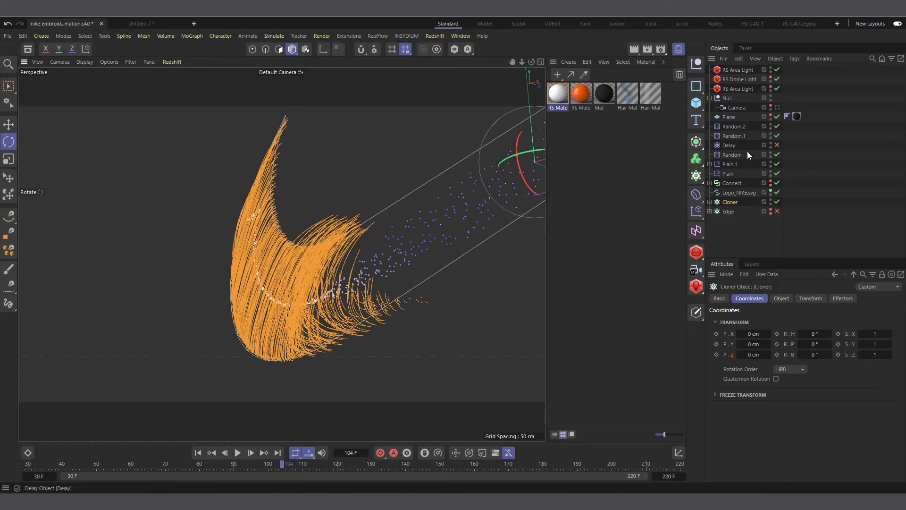
# Examine the Random Field and Linear Field in the Plain.1 effector's fields, including their blending.
pyautogui.click(710, 163)
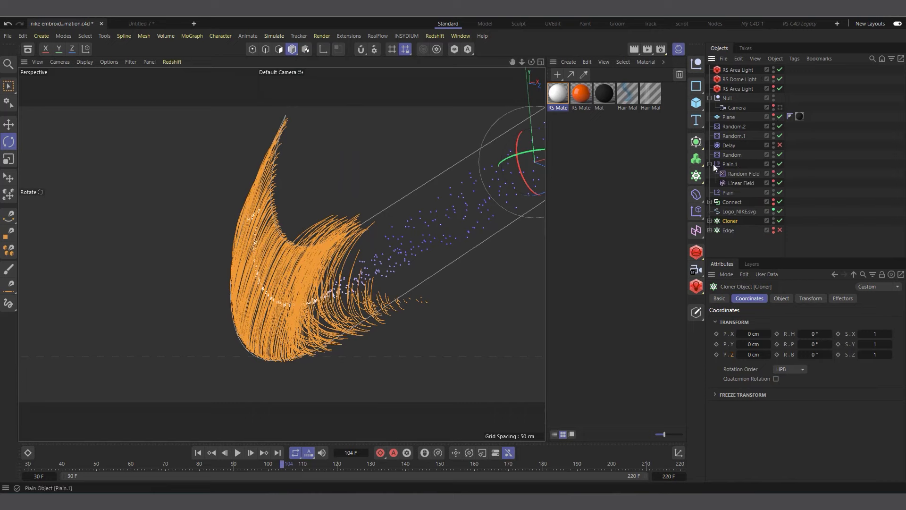
pyautogui.click(716, 165)
pyautogui.click(819, 340)
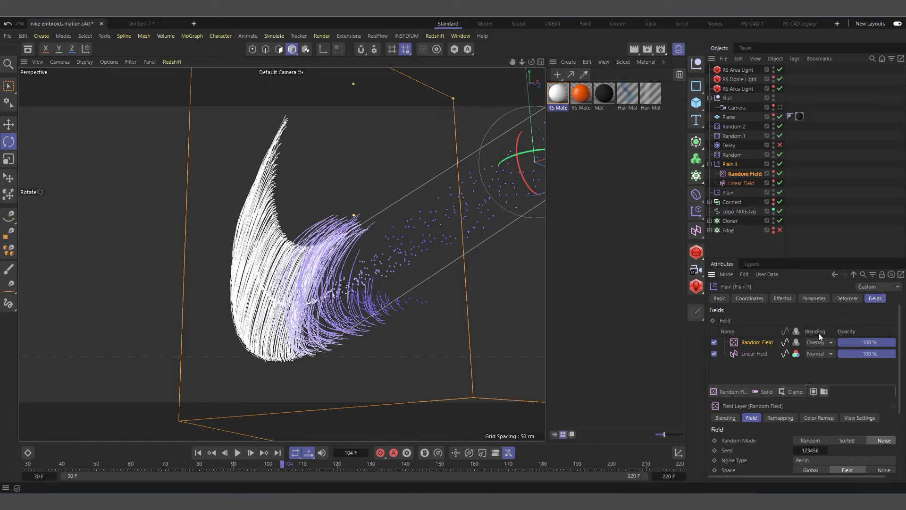
pyautogui.click(751, 354)
pyautogui.click(743, 346)
pyautogui.keyDown('alt'); pyautogui.moveTo(178, 297); pyautogui.dragTo(217, 294, button='right'); pyautogui.keyUp('alt')
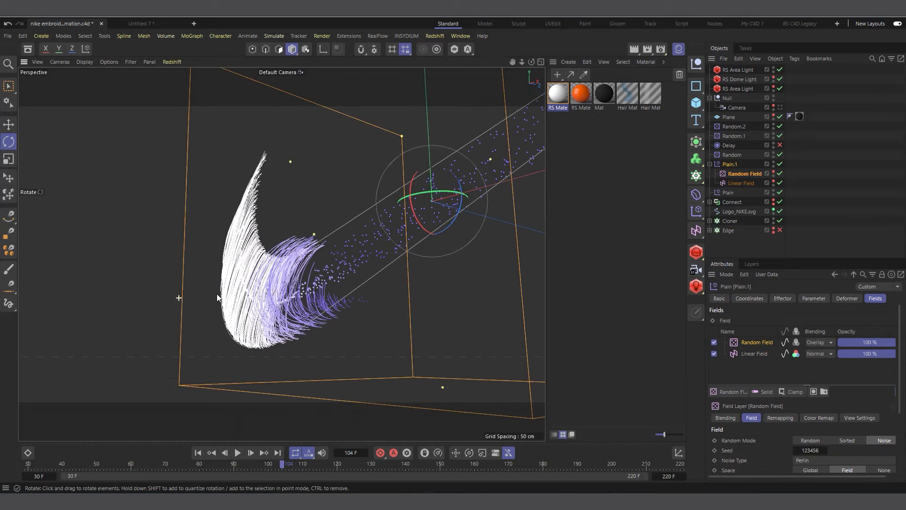
# Examine the fields of the Random, Random.2 and Random.1 effectors, plus Random.1's transform parameters.
pyautogui.click(710, 164)
pyautogui.click(732, 156)
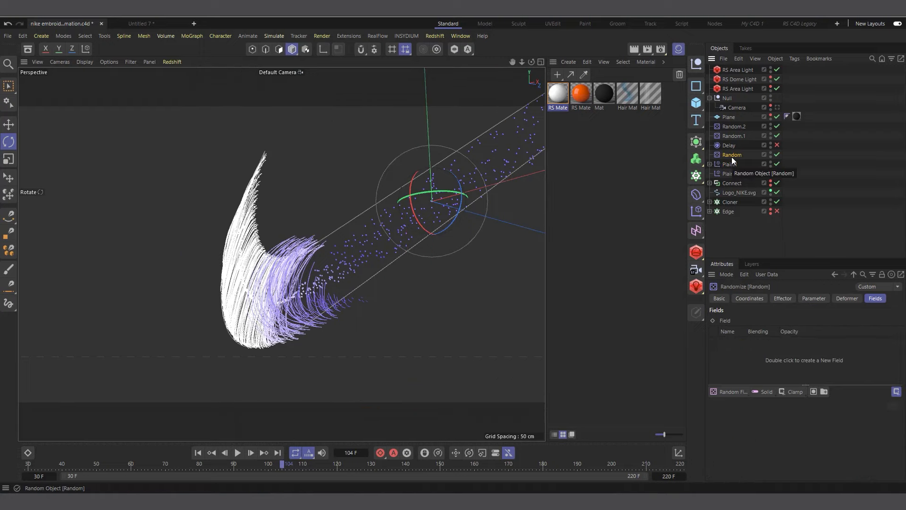
pyautogui.click(732, 129)
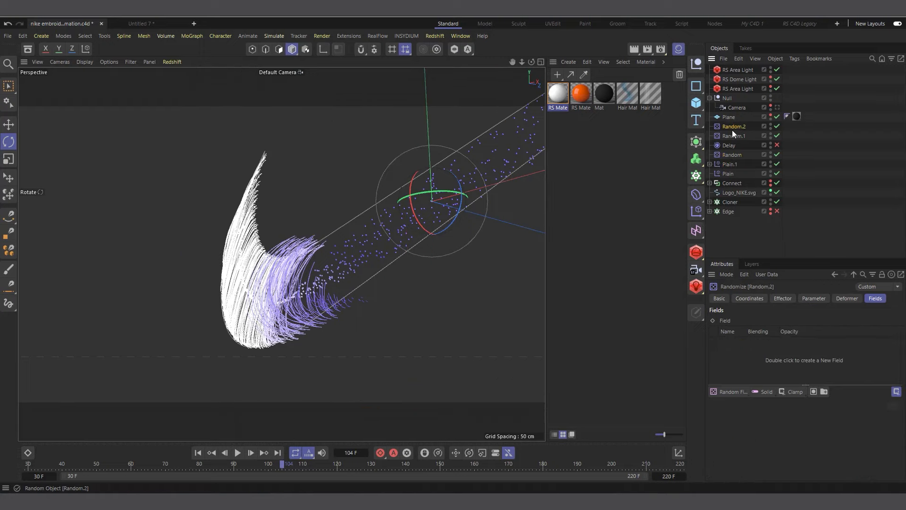
pyautogui.click(732, 137)
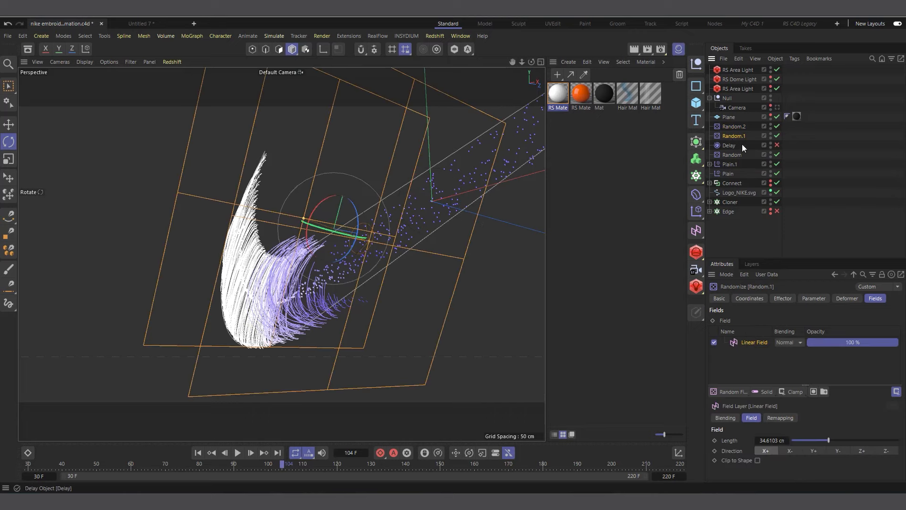
pyautogui.click(737, 135)
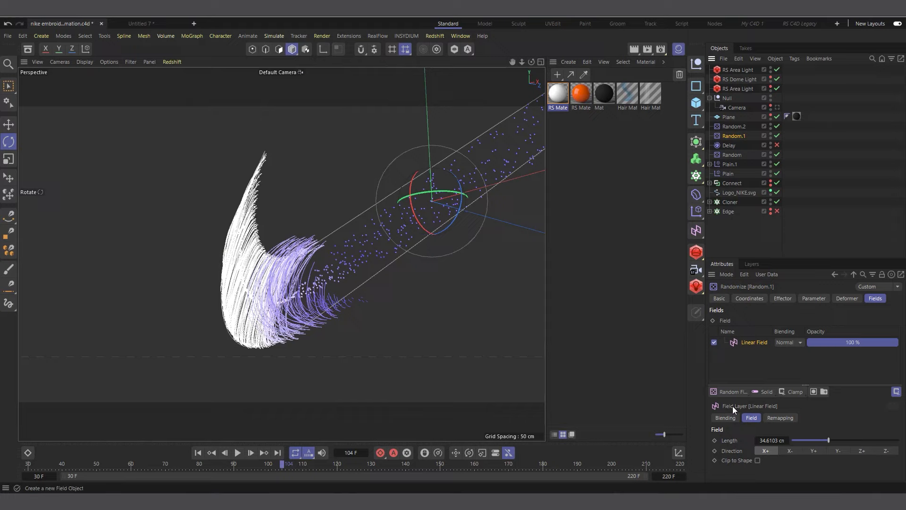
pyautogui.click(783, 299)
pyautogui.click(805, 300)
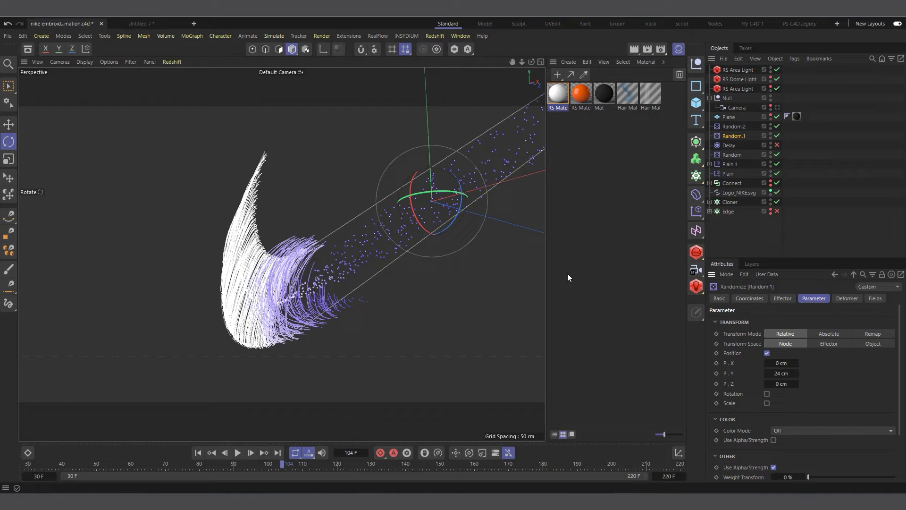
# Examine the object settings of the second RS Area Light and the RS Dome Light.
pyautogui.keyDown('alt'); pyautogui.moveTo(98, 252); pyautogui.dragTo(462, 206); pyautogui.keyUp('alt')
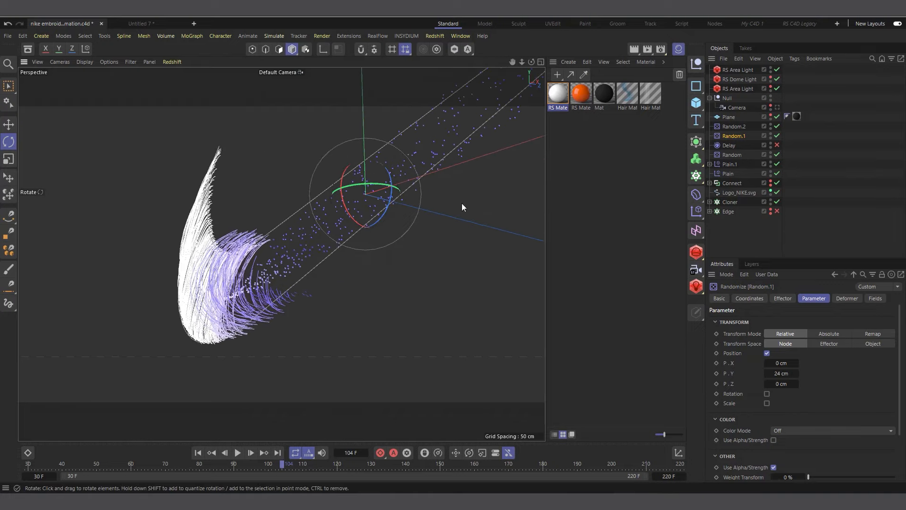
pyautogui.moveTo(531, 62); pyautogui.dragTo(486, 92)
pyautogui.keyDown('alt'); pyautogui.moveTo(278, 326); pyautogui.dragTo(244, 343); pyautogui.keyUp('alt')
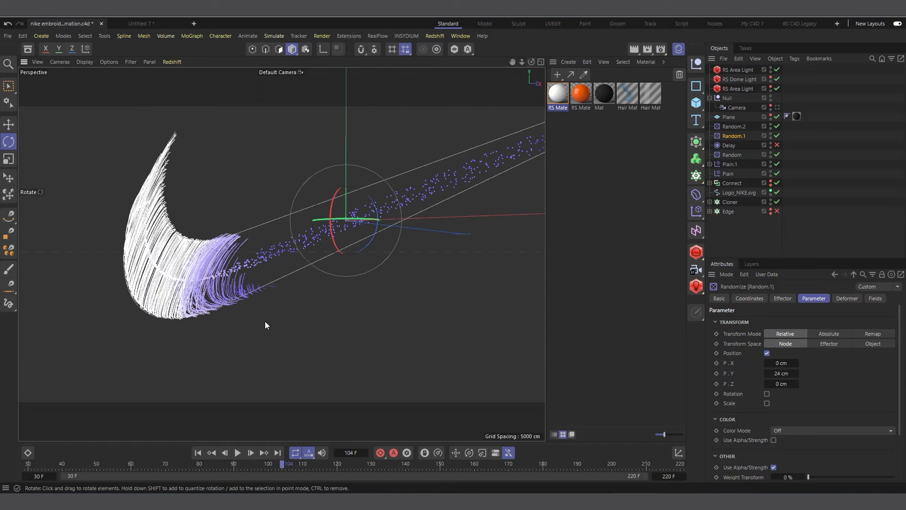
pyautogui.click(741, 87)
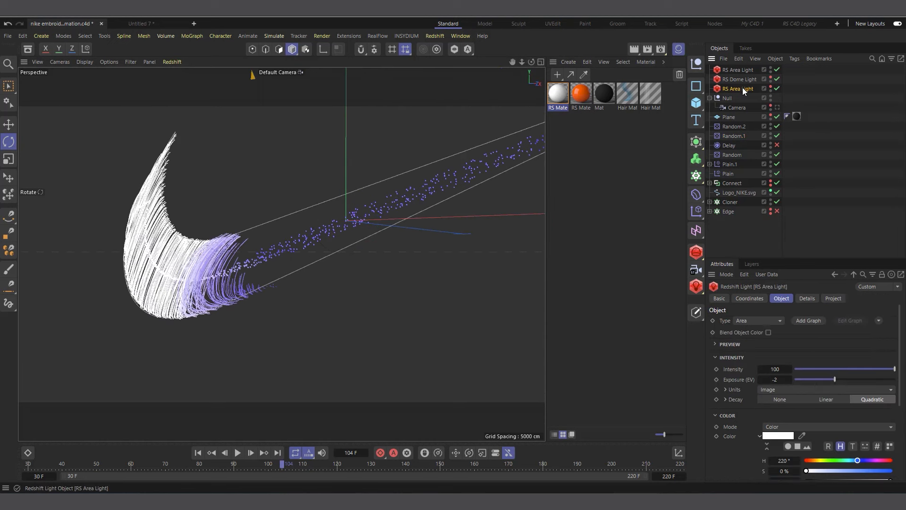
pyautogui.click(743, 80)
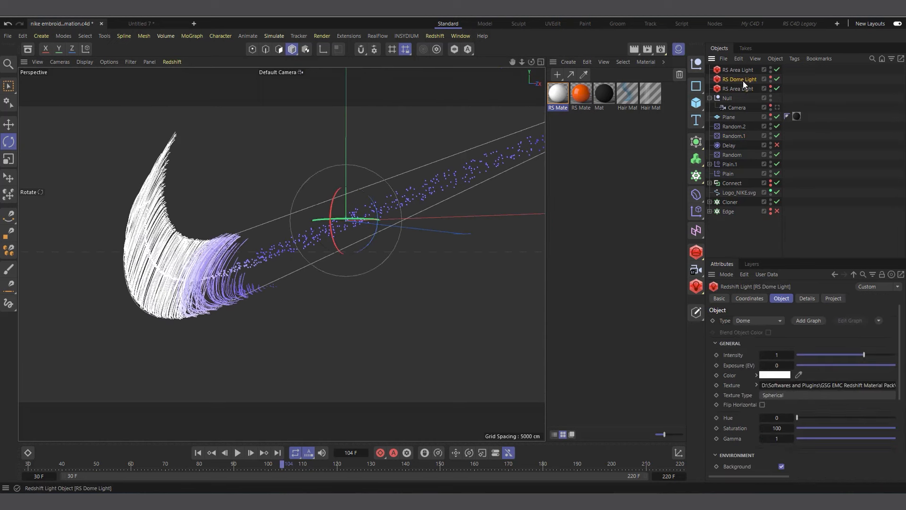
pyautogui.scroll(-2, 160, 305)
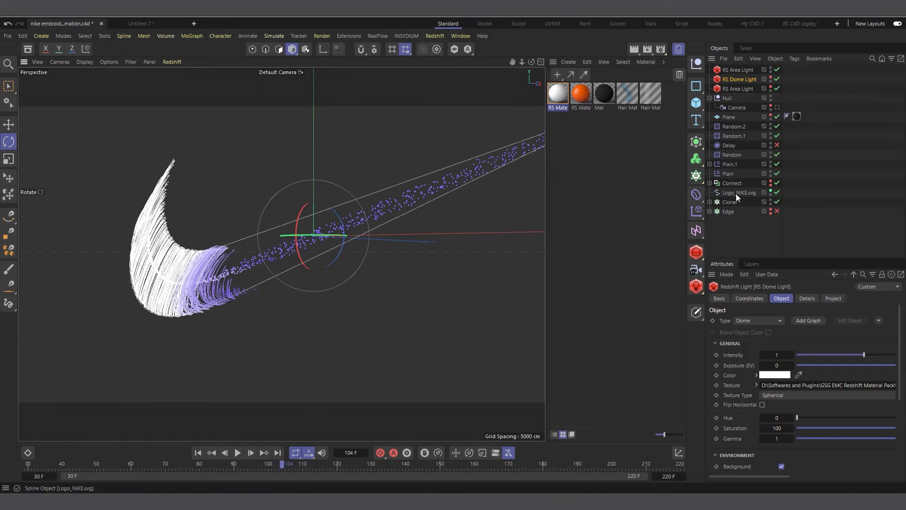
pyautogui.scroll(2, 348, 253)
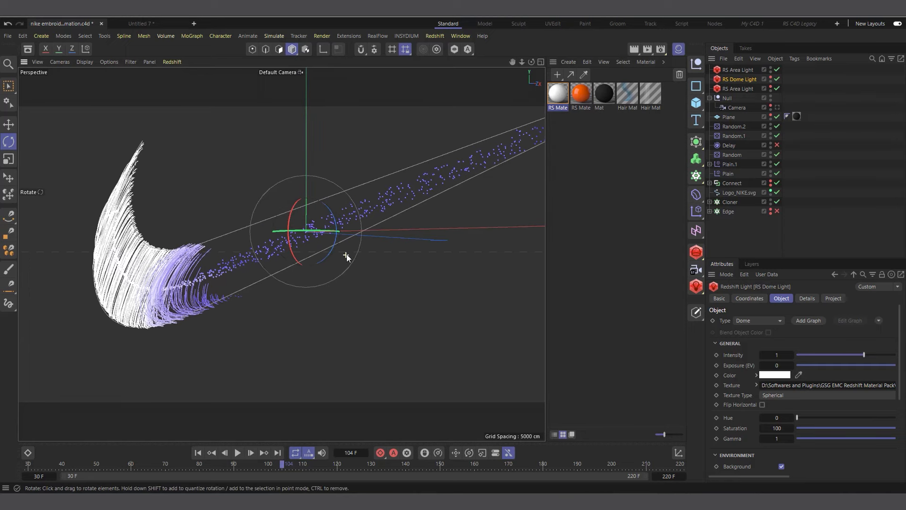
# Expand the Edge and Cloner hierarchies and view the render tags available for the Cloner's end arc.
pyautogui.click(710, 211)
pyautogui.moveTo(779, 259); pyautogui.dragTo(781, 279)
pyautogui.click(709, 201)
pyautogui.scroll(-1, 713, 212)
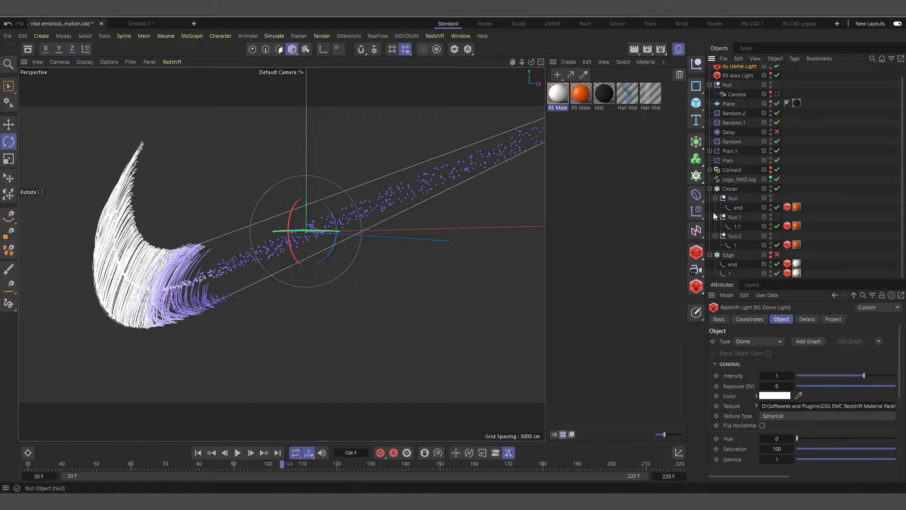
pyautogui.click(739, 210)
pyautogui.rightClick(739, 210)
pyautogui.moveTo(780, 150)
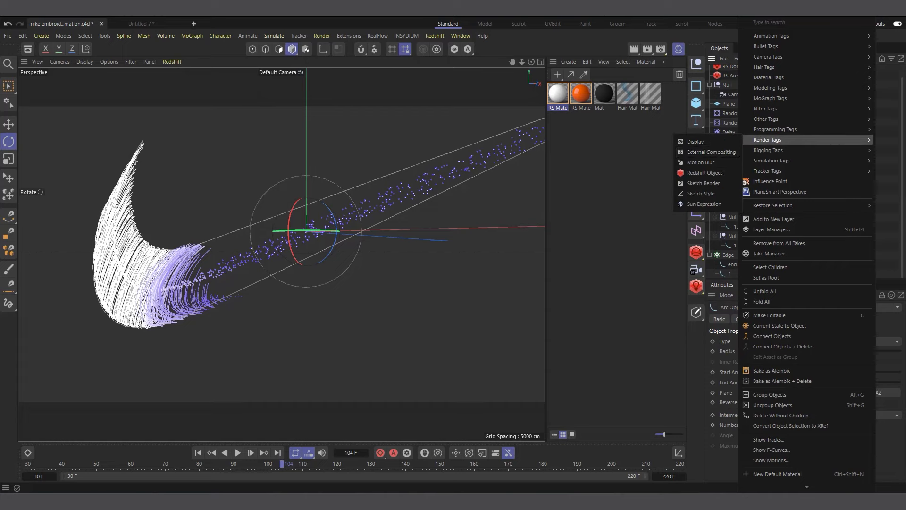
pyautogui.press('Escape')
# Select the Redshift Object tags on the Cloner's three arcs and examine their curve mode options.
pyautogui.moveTo(787, 197); pyautogui.dragTo(784, 254)
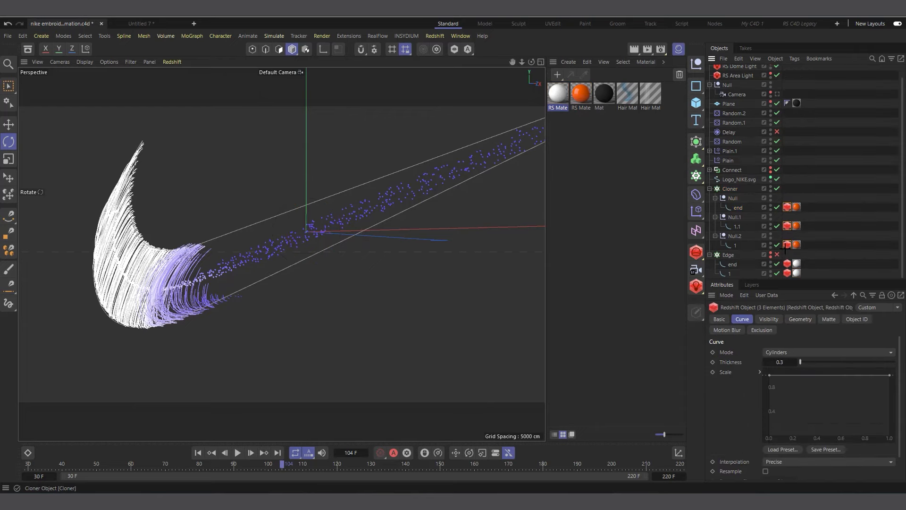
pyautogui.click(777, 351)
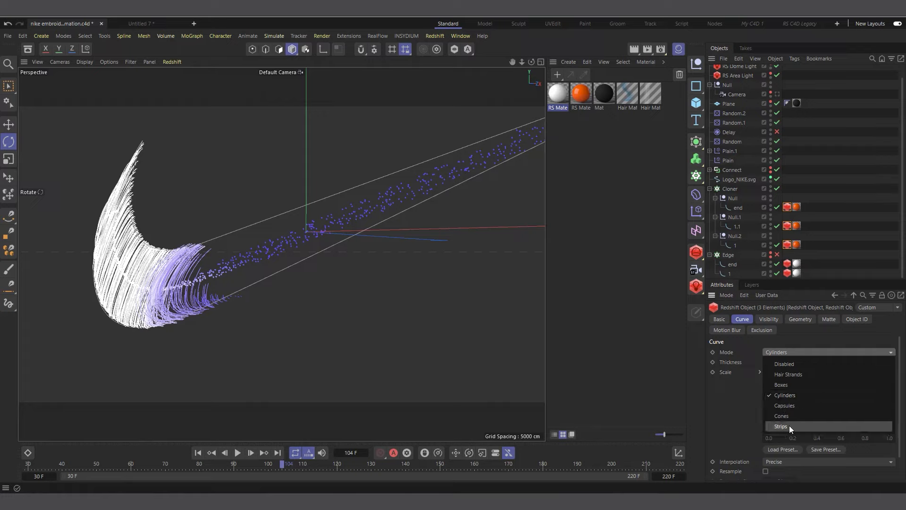
pyautogui.click(724, 397)
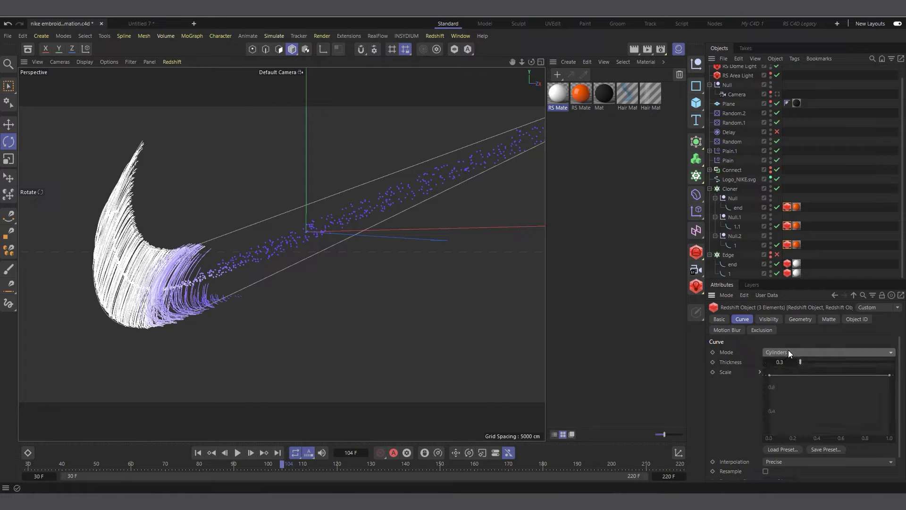
pyautogui.scroll(3, 187, 285)
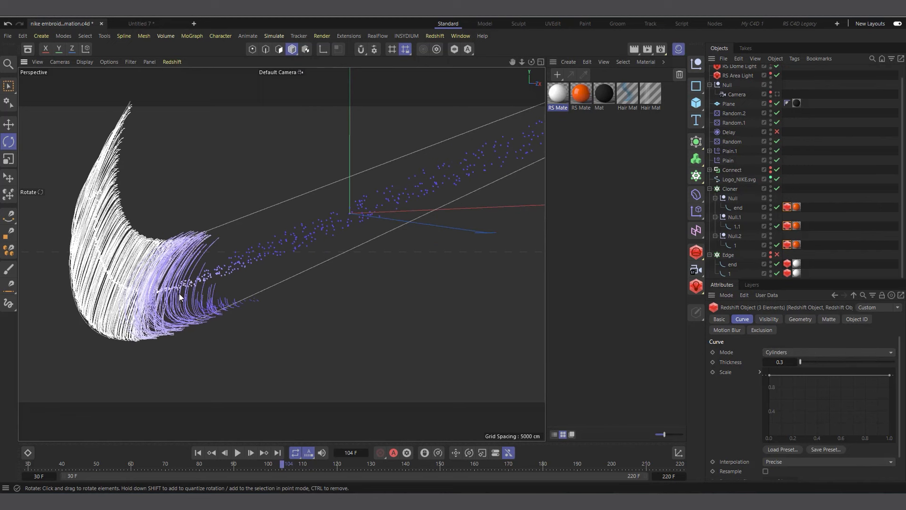
pyautogui.scroll(2, 180, 297)
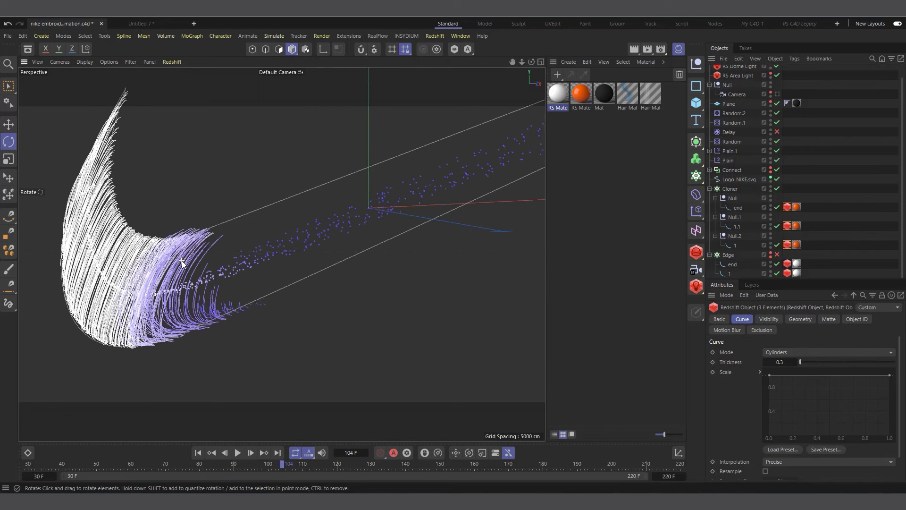
# Open the orange RS Material's properties and view the stitched swoosh from the front.
pyautogui.click(590, 106)
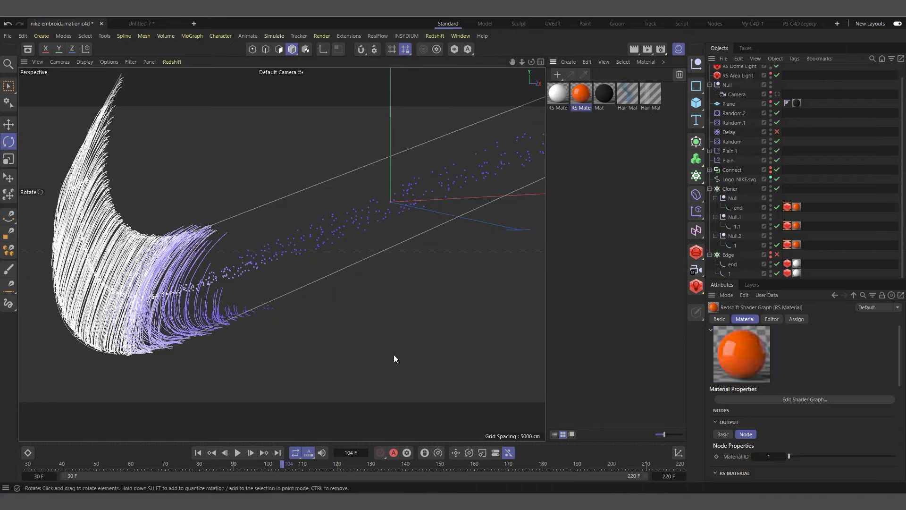
pyautogui.moveTo(522, 61); pyautogui.dragTo(448, 64)
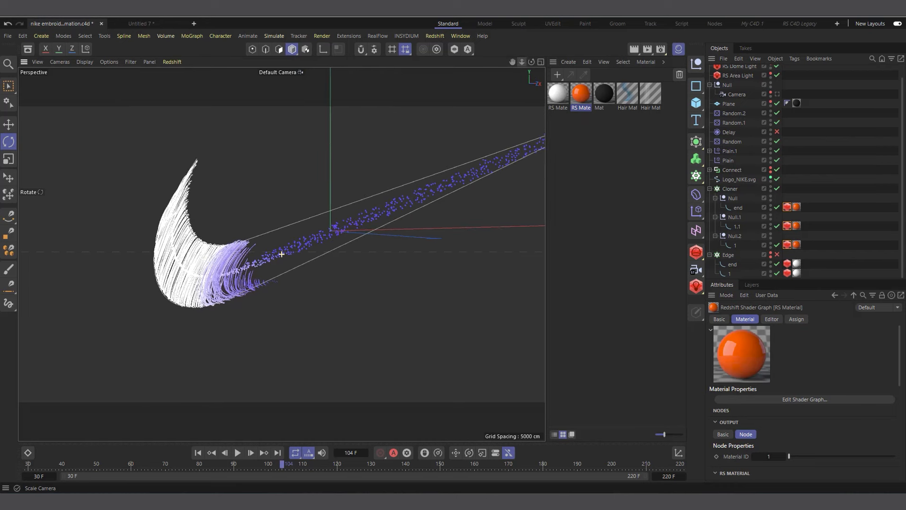
pyautogui.moveTo(531, 61); pyautogui.dragTo(562, 53)
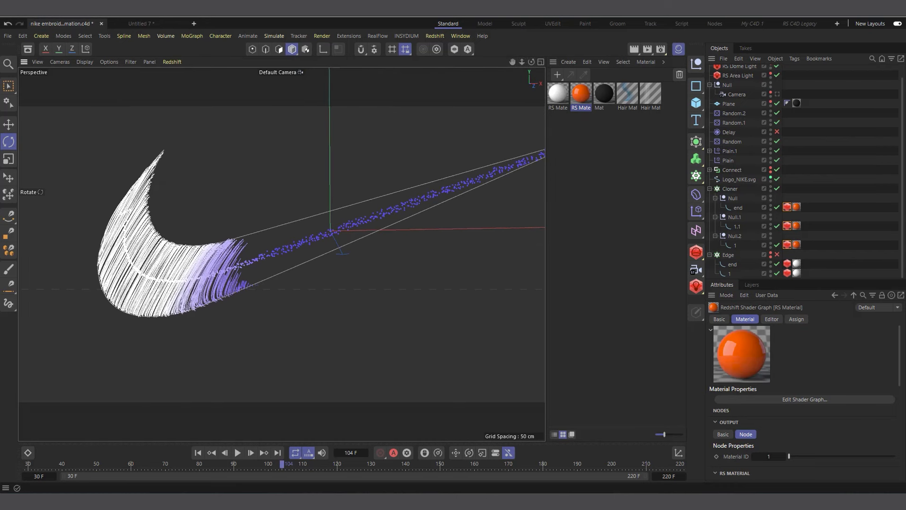
# Switch to the Picture Viewer and play back the rendered Embroidery sequence at 90 % zoom.
pyautogui.click(546, 454)
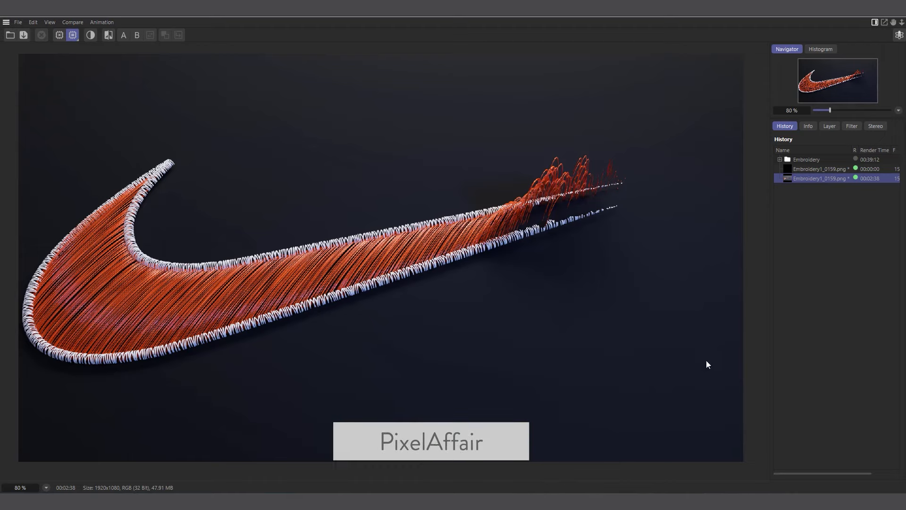
pyautogui.click(808, 160)
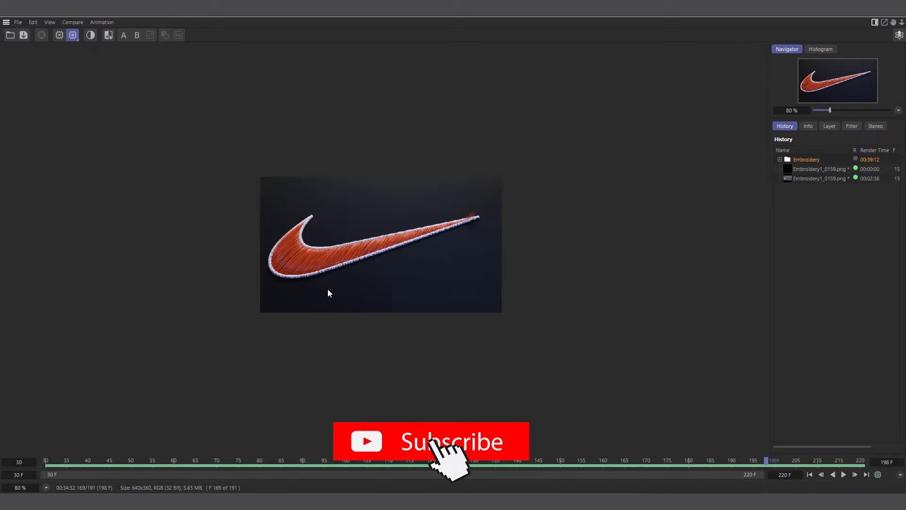
pyautogui.click(843, 474)
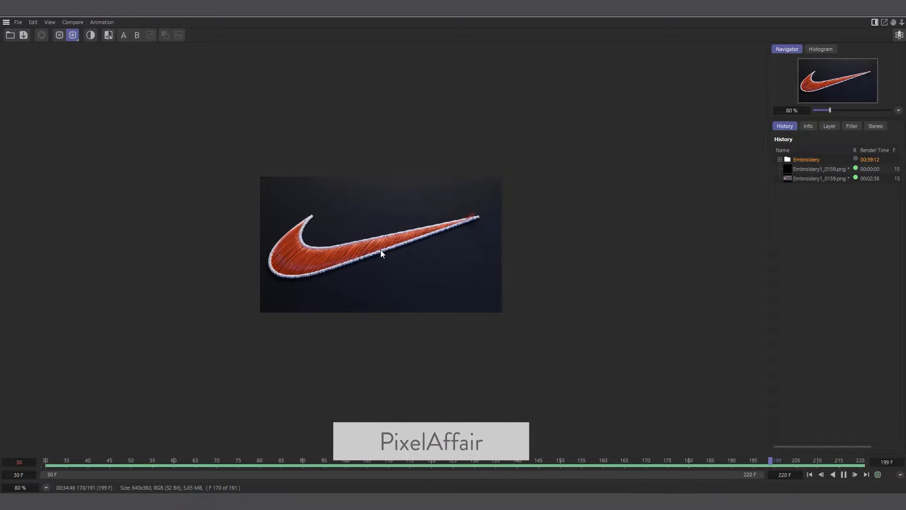
pyautogui.scroll(1, 380, 250)
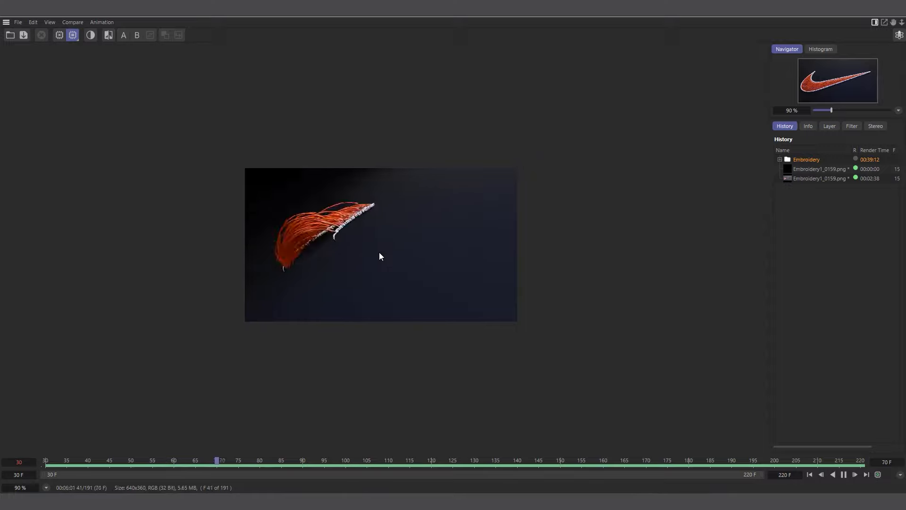